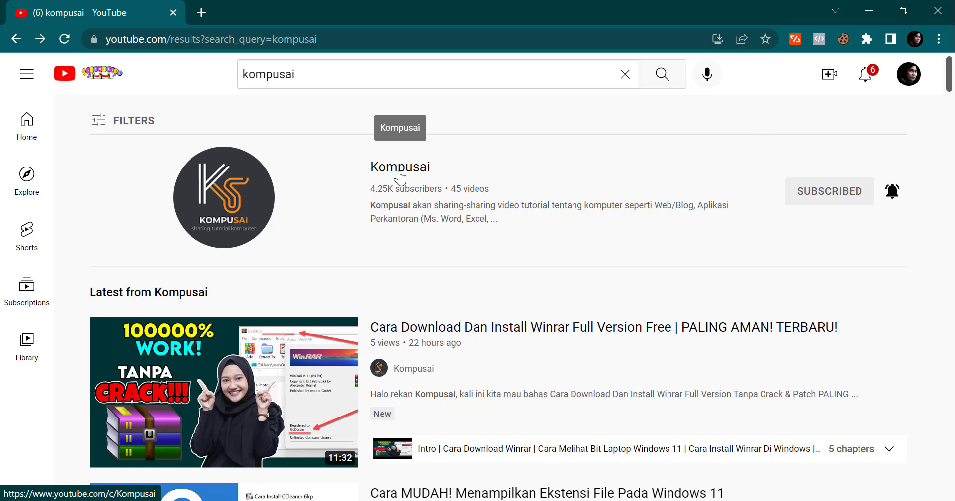
scroll(465, 322, down, 1)
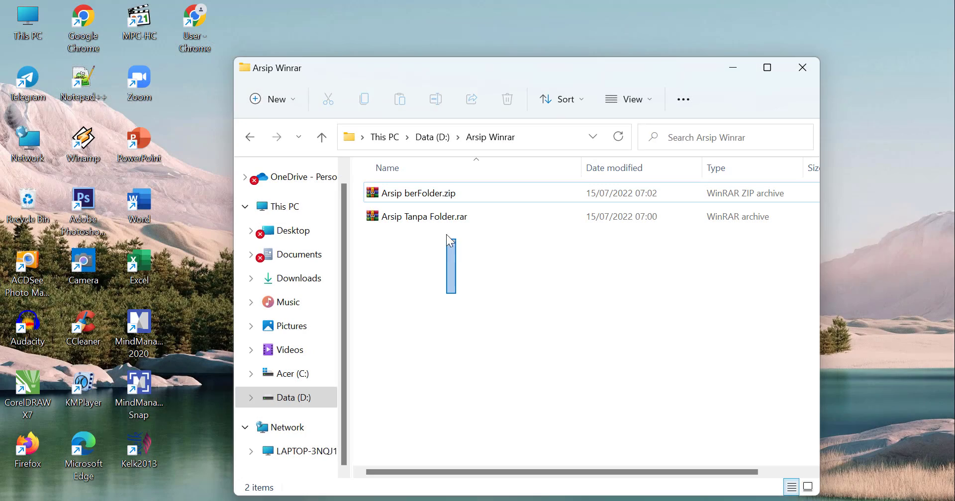
drag(446, 234, 454, 194)
click(454, 249)
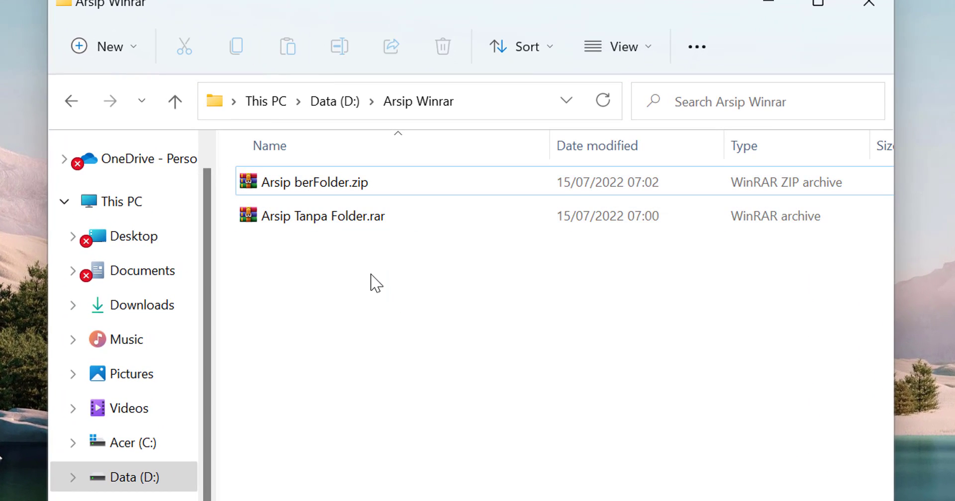
drag(372, 278, 386, 185)
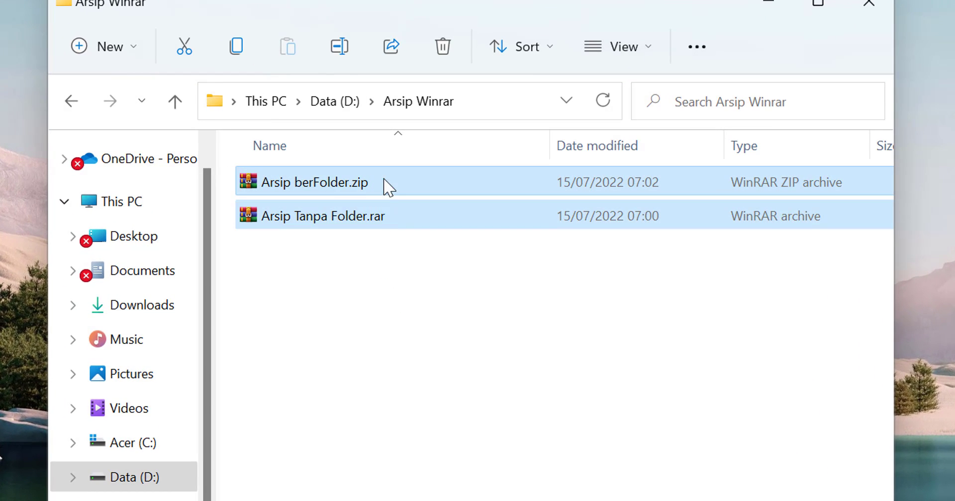
click(352, 262)
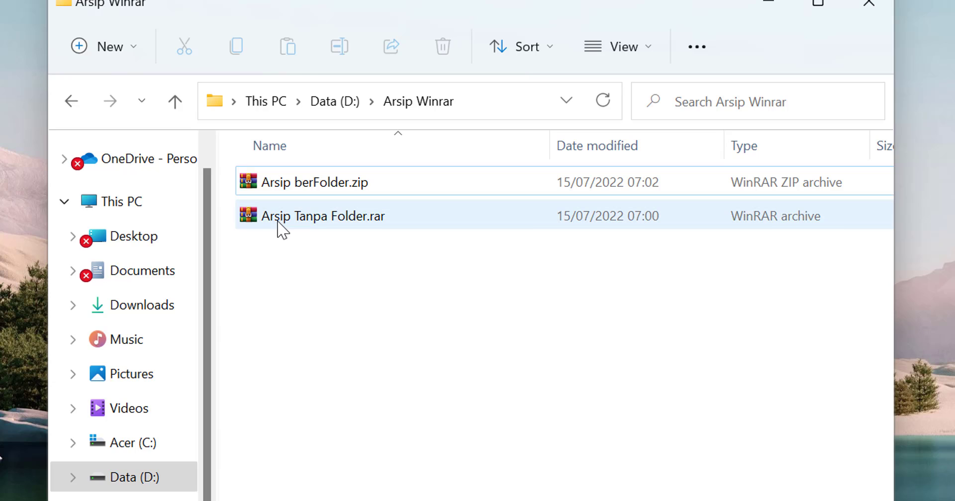
click(267, 190)
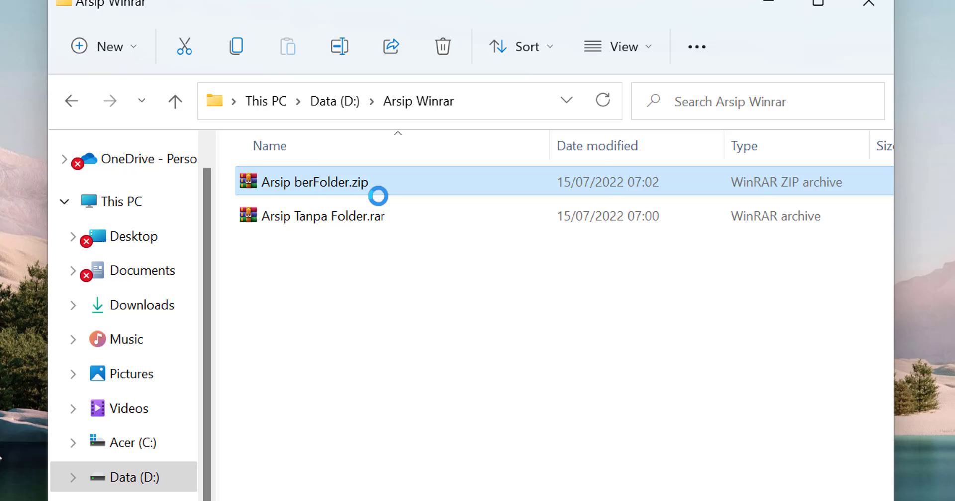
click(353, 221)
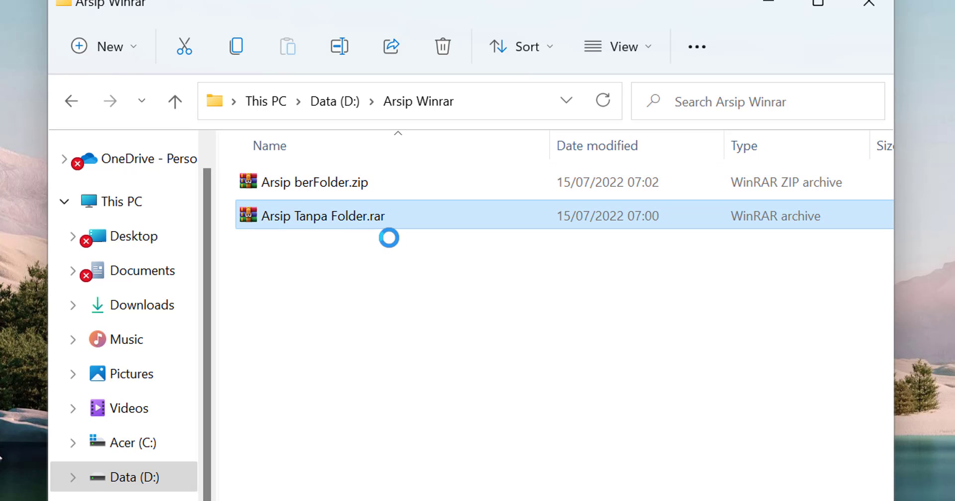
click(374, 257)
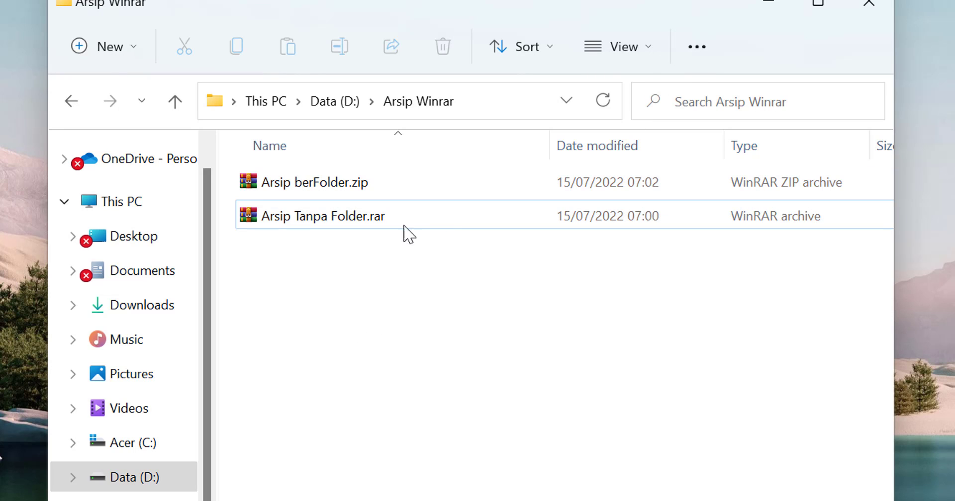
Step: Turn on "Hide extensions for known file types" in the folder options and apply it
click(698, 54)
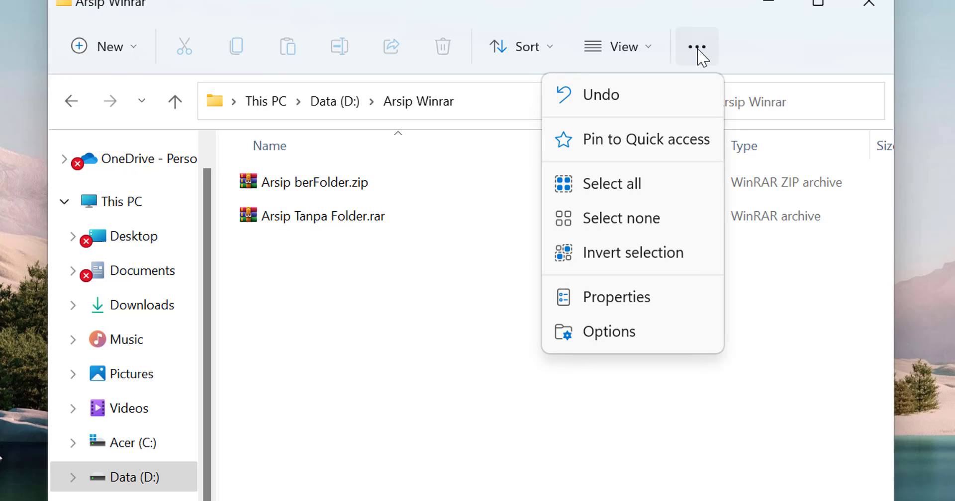
click(626, 331)
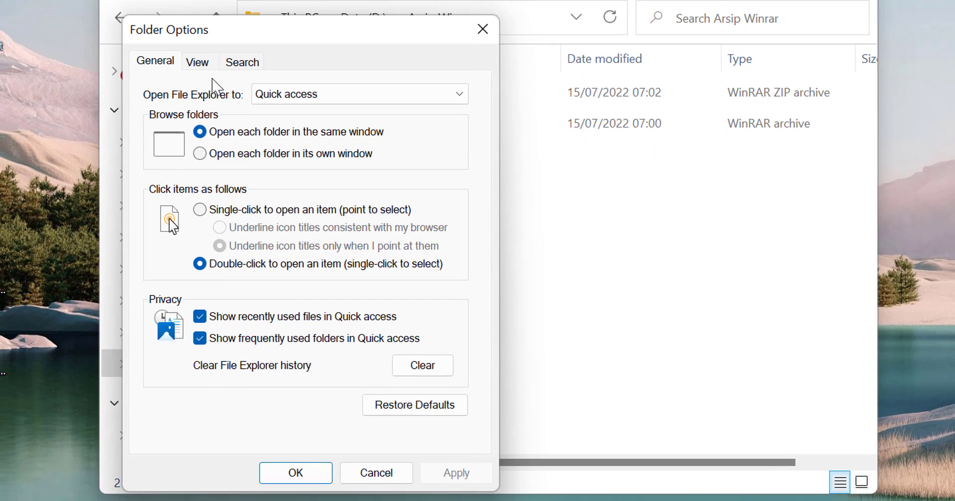
click(201, 65)
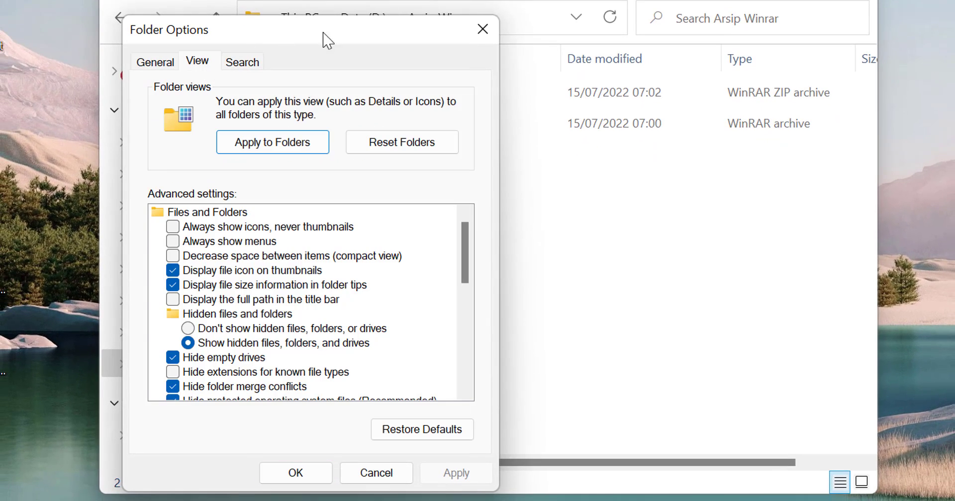
drag(324, 38, 541, 1)
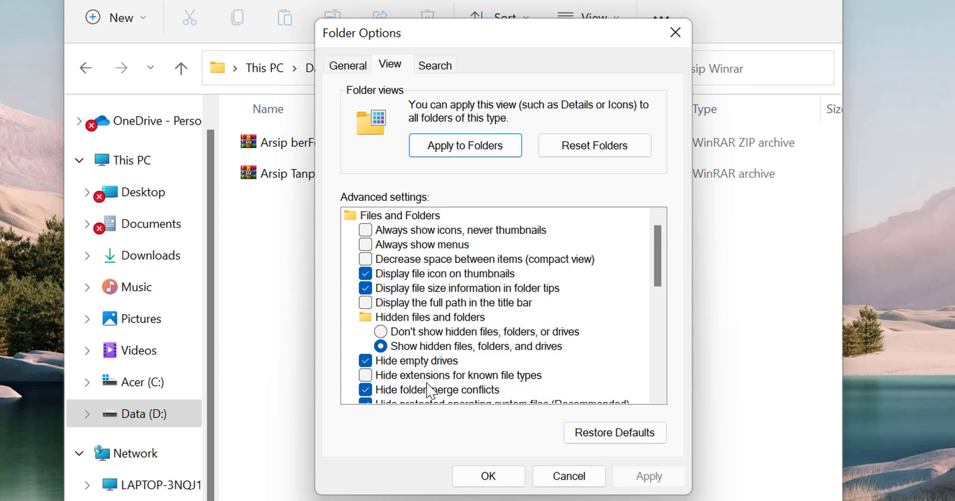
click(367, 376)
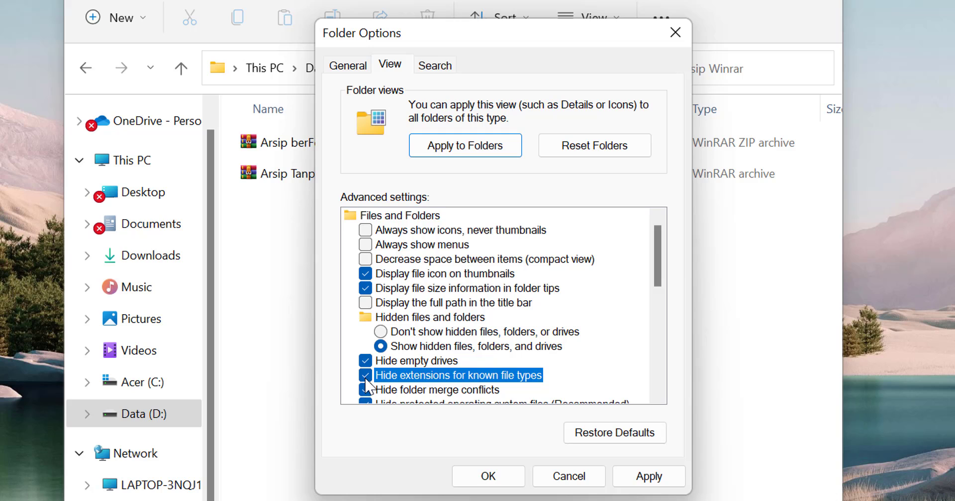
click(487, 478)
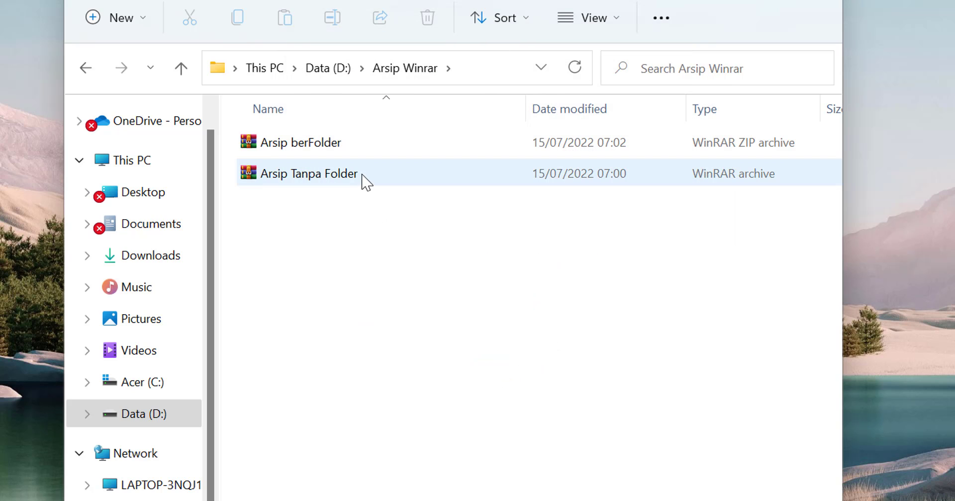
Step: Turn off "Hide extensions for known file types" in the folder options so file names include their extensions
click(656, 26)
click(595, 294)
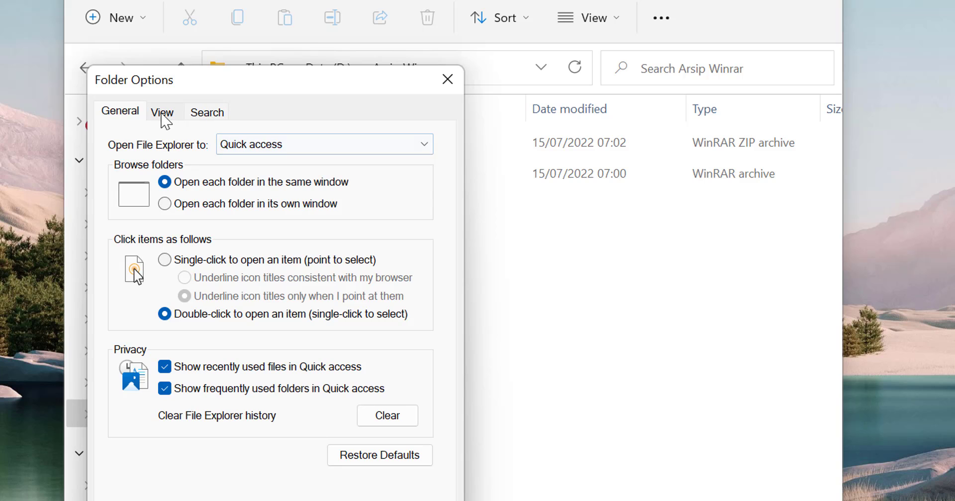
click(162, 112)
drag(264, 87, 447, 26)
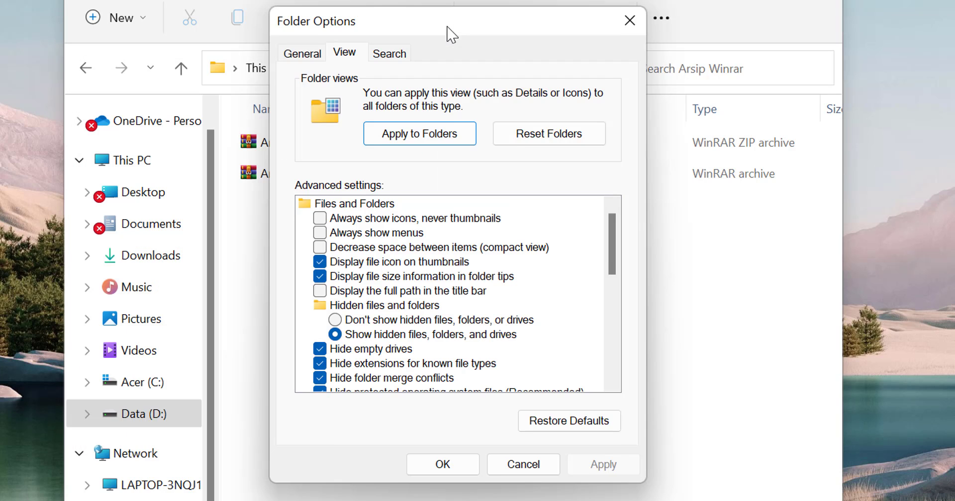
click(322, 364)
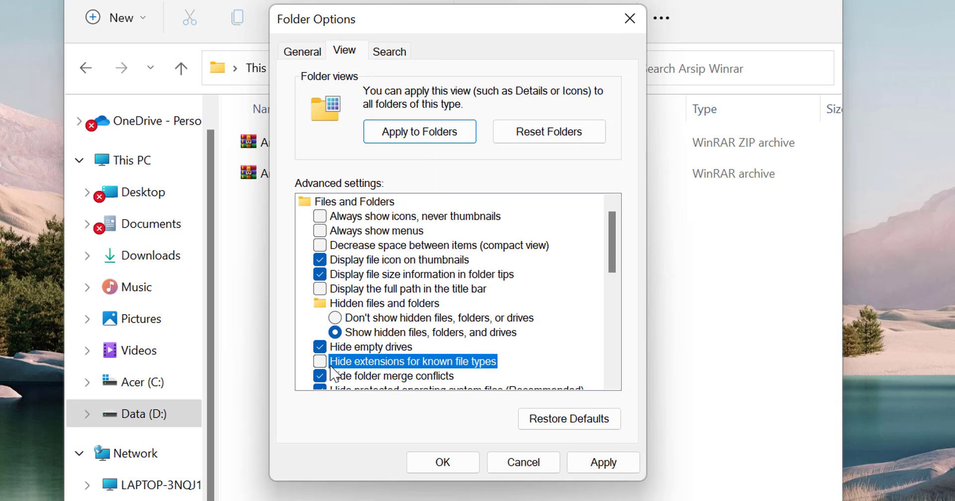
click(432, 465)
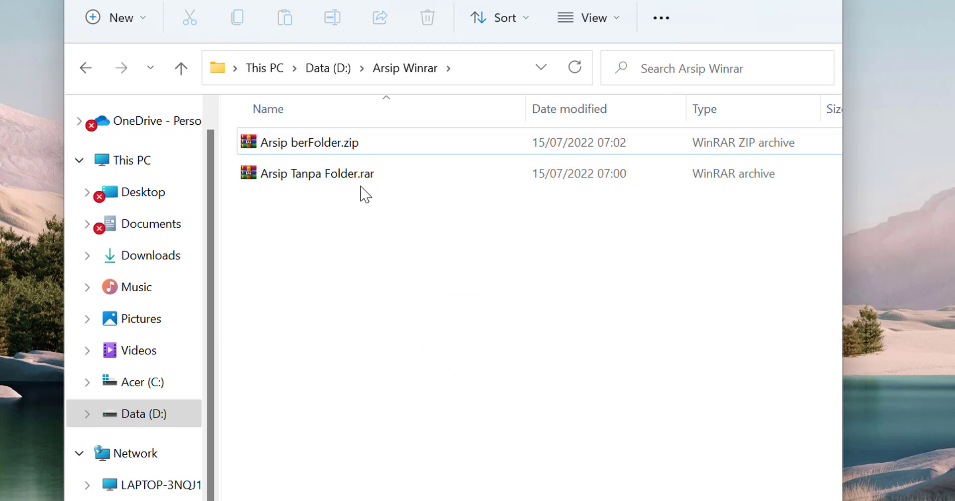
Step: Open Arsip berFolder.zip, examine the files inside its Folder Penting folder, and close the archive
double_click(324, 162)
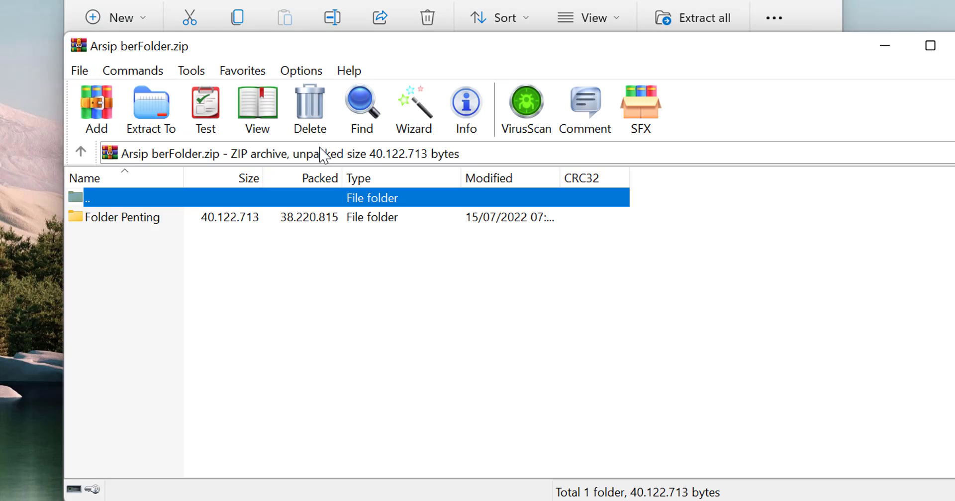
click(123, 219)
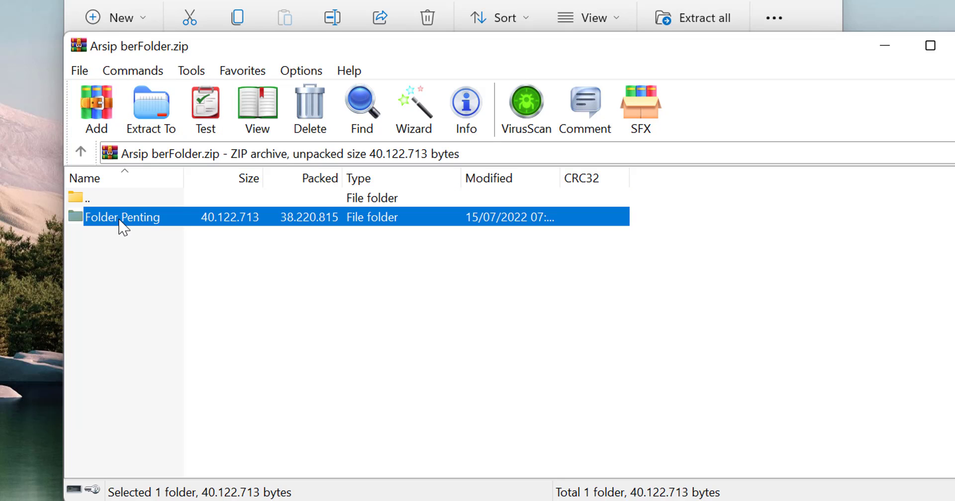
double_click(120, 221)
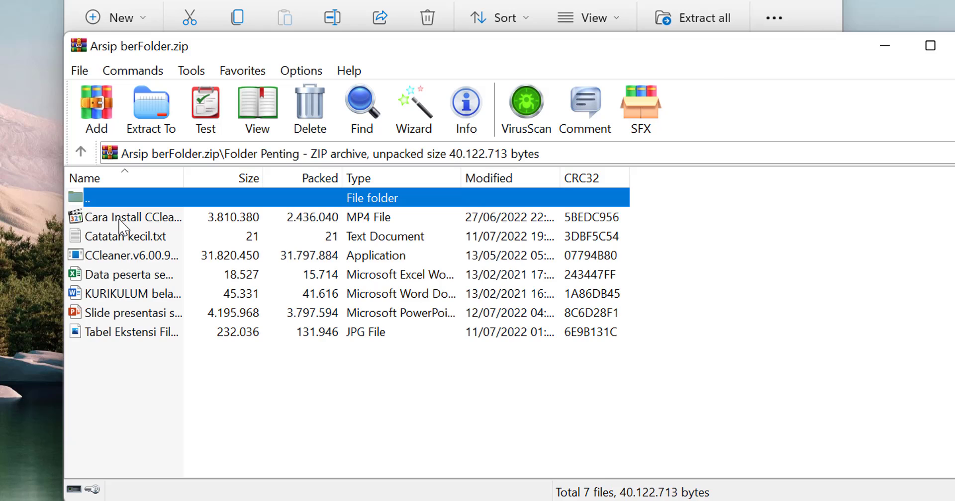
drag(115, 391, 118, 205)
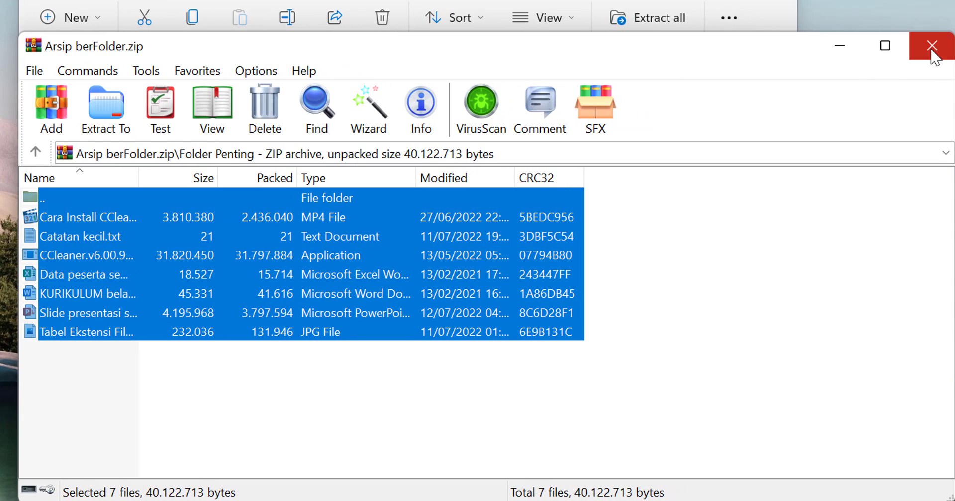
click(932, 50)
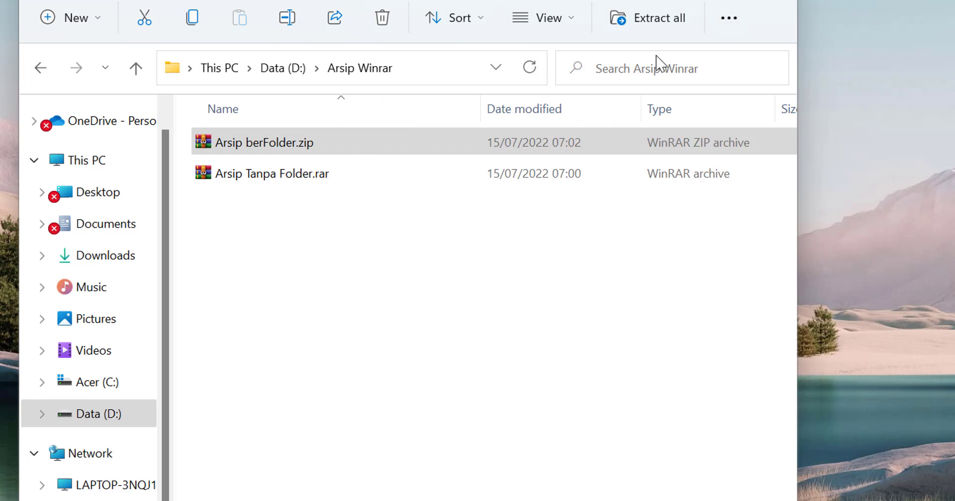
Step: Open Arsip Tanpa Folder.rar, examine the files stored directly at its root, and close the archive
click(308, 187)
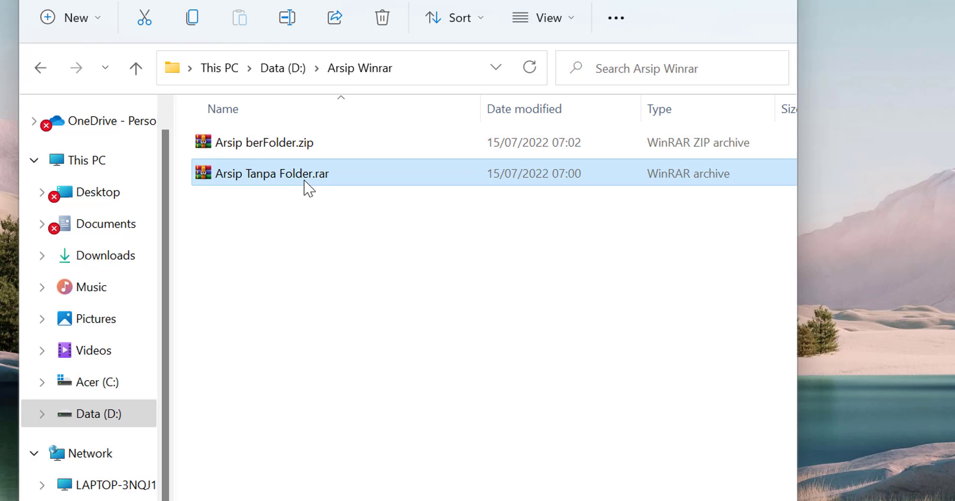
double_click(291, 181)
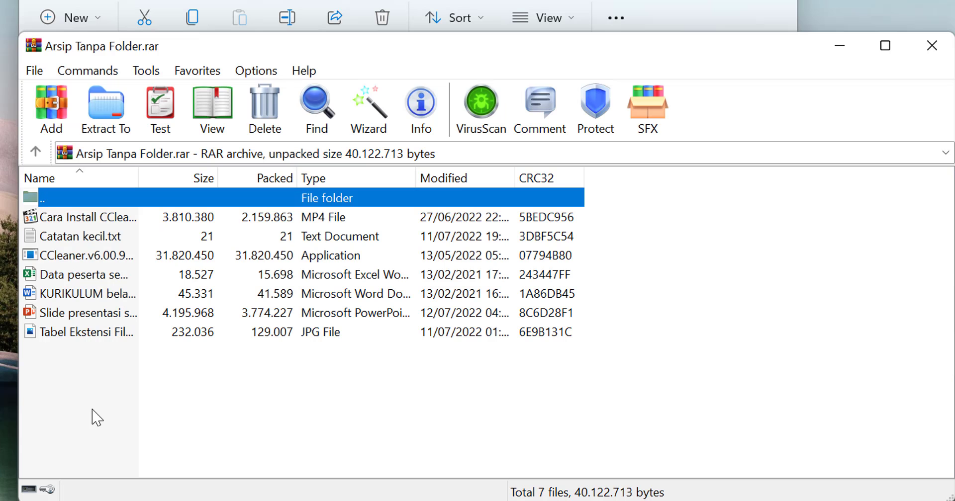
click(92, 410)
drag(96, 416, 91, 216)
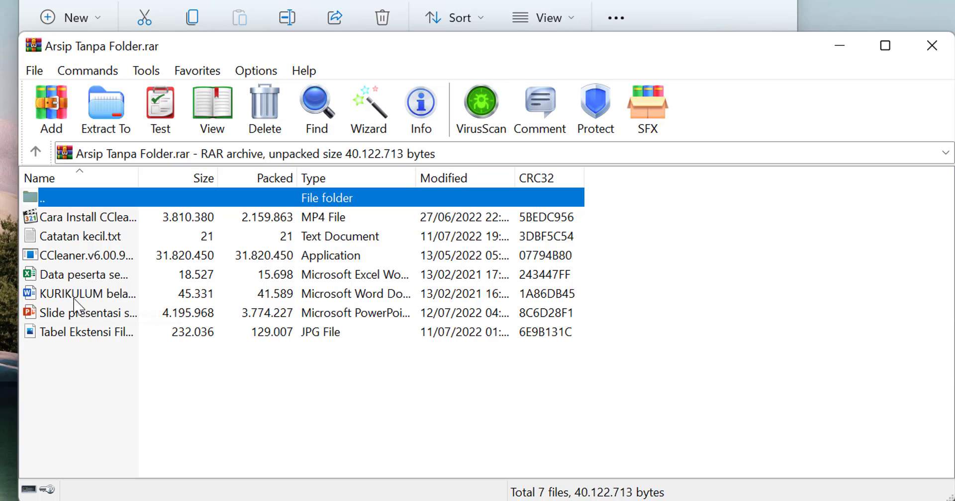
click(74, 299)
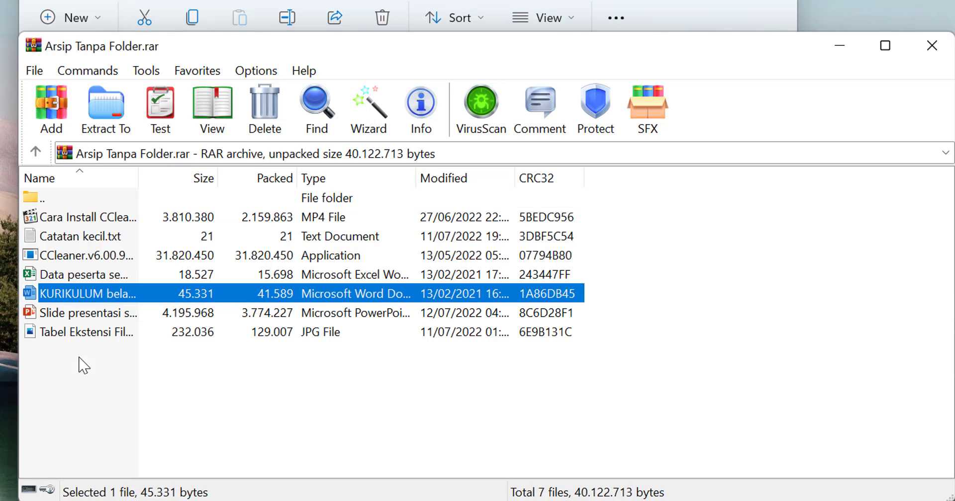
click(85, 340)
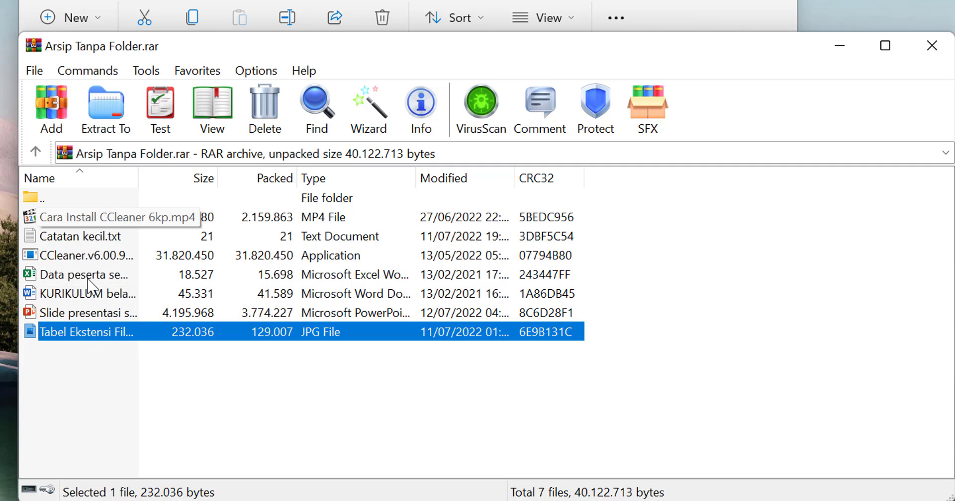
click(931, 43)
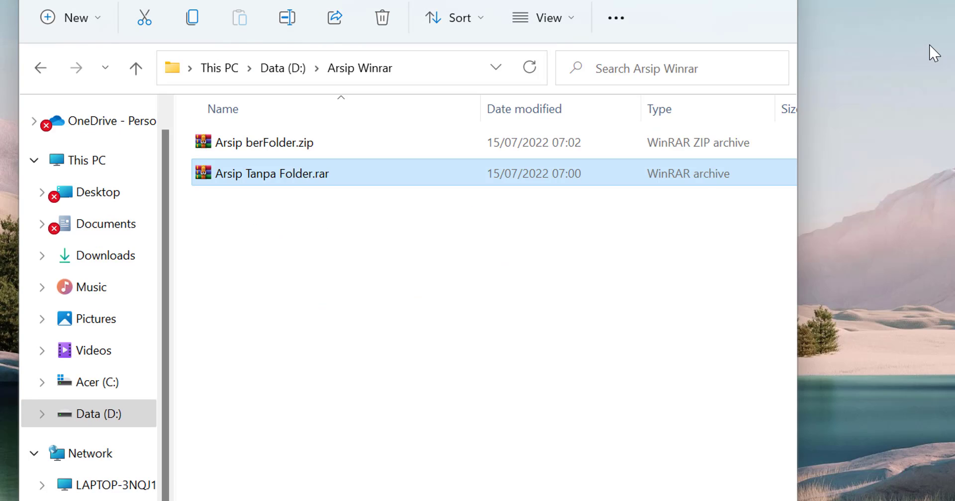
Step: Open WinRAR's extraction path and options for Arsip berFolder.zip, and move the dialog aside so the archive list is uncovered
click(286, 247)
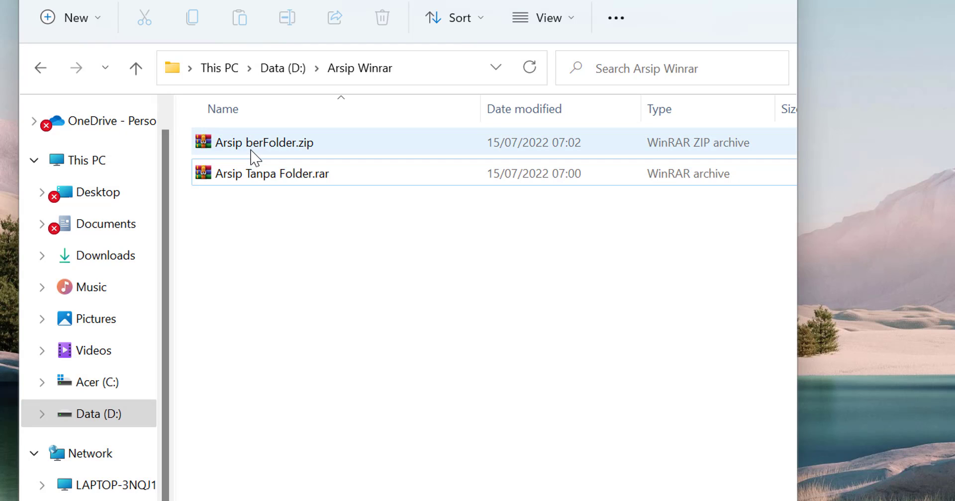
mouse_move(254, 157)
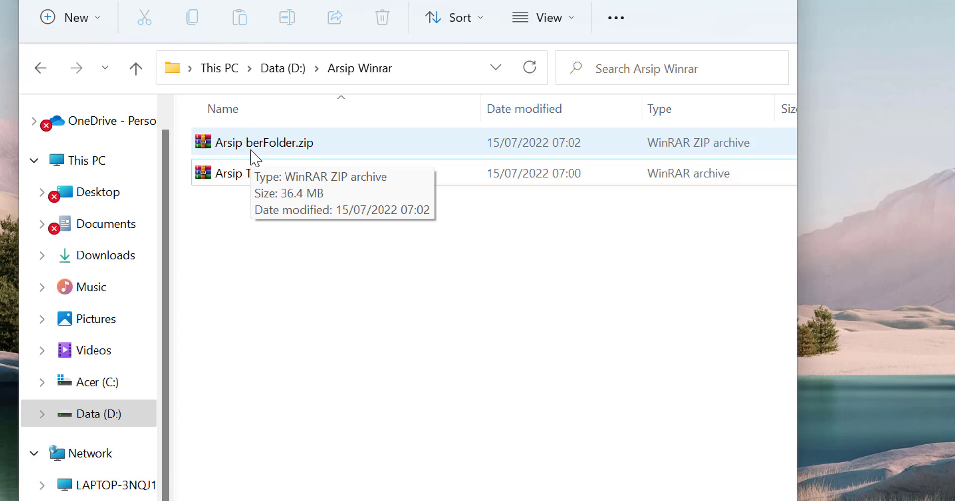
click(254, 157)
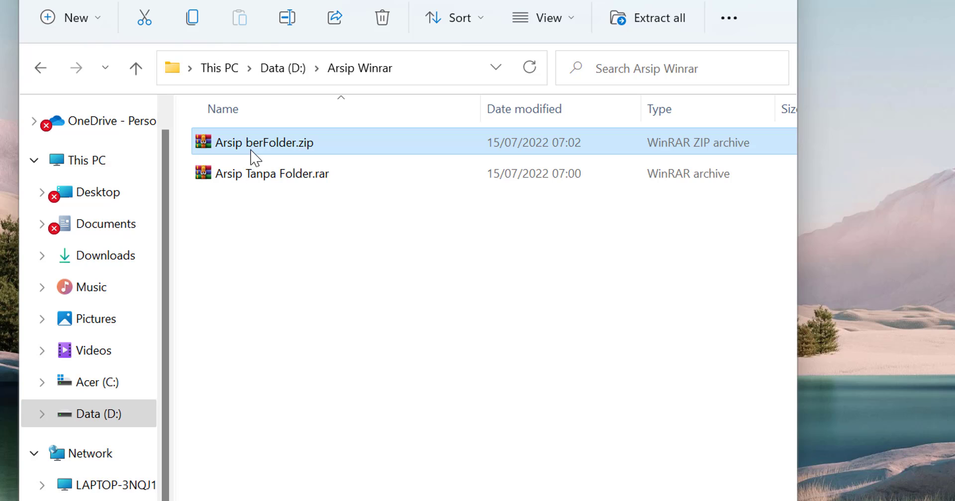
right_click(255, 157)
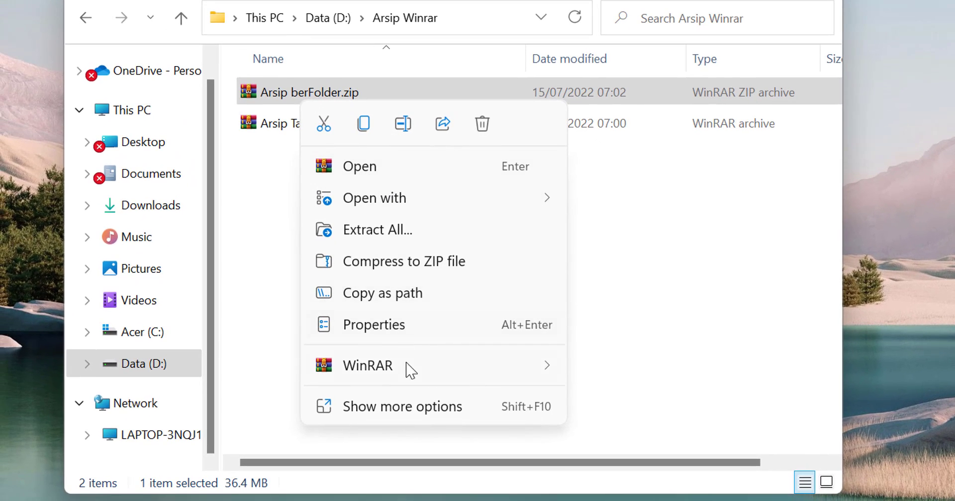
mouse_move(409, 373)
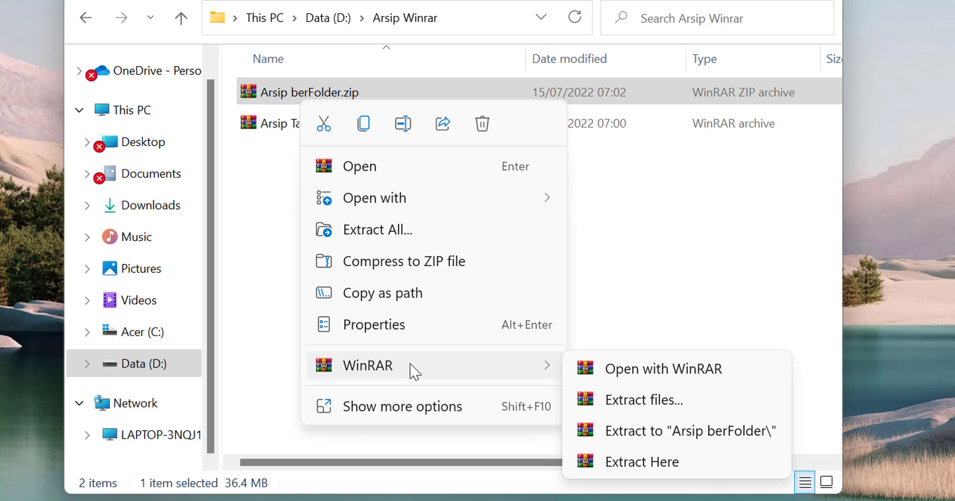
click(641, 401)
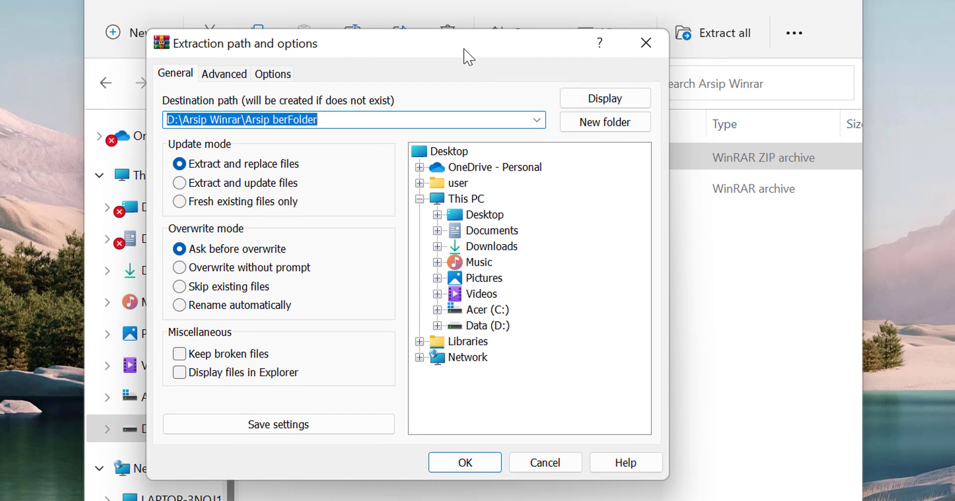
drag(465, 50, 730, 46)
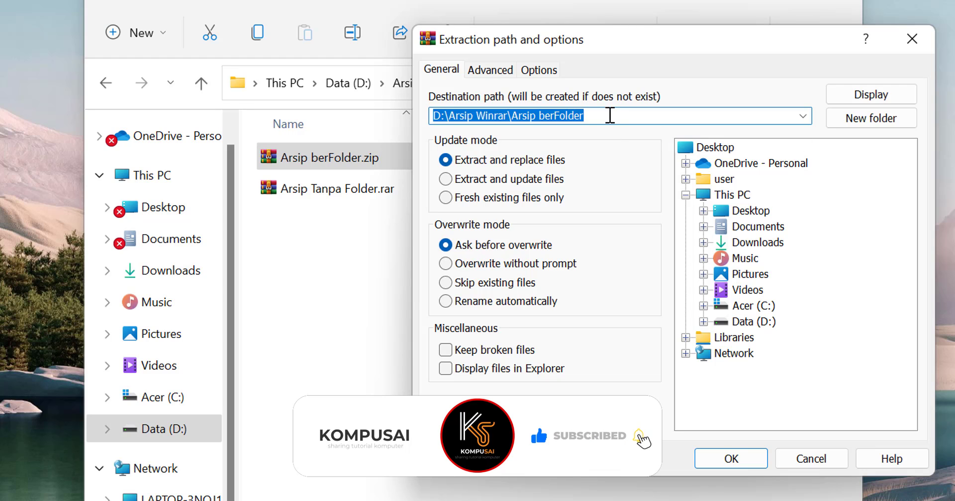
Step: Try Downloads and Pictures as the extraction destination, and cancel the extraction
click(610, 116)
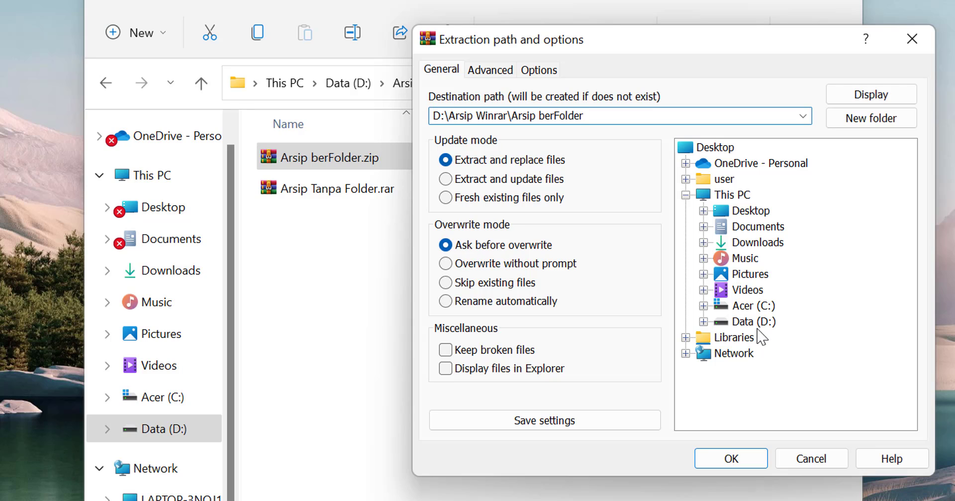
click(751, 263)
click(754, 248)
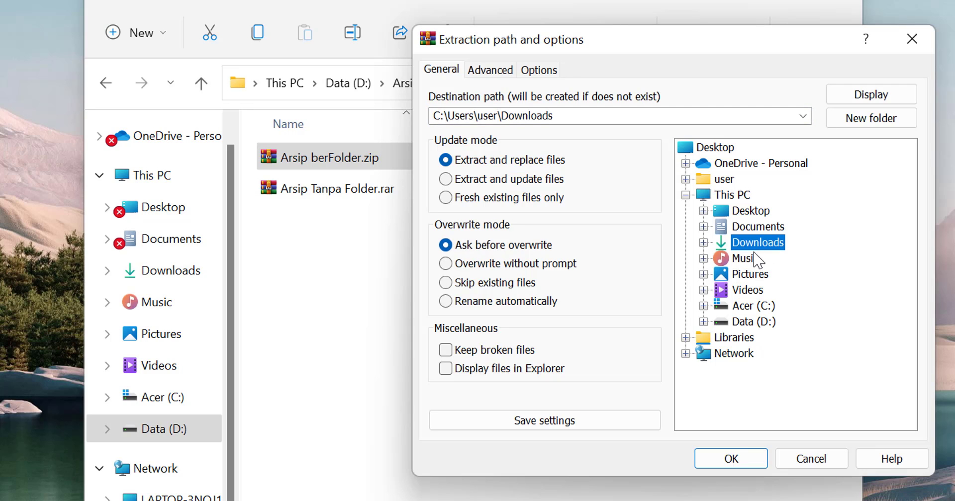
click(751, 275)
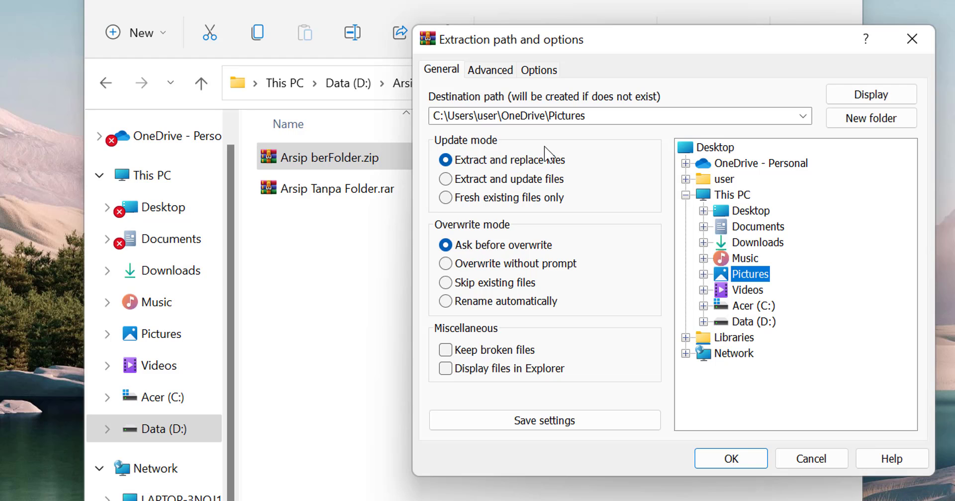
click(806, 459)
Step: Extract Arsip berFolder.zip with WinRAR into its own subfolder named Arsip berFolder
click(393, 174)
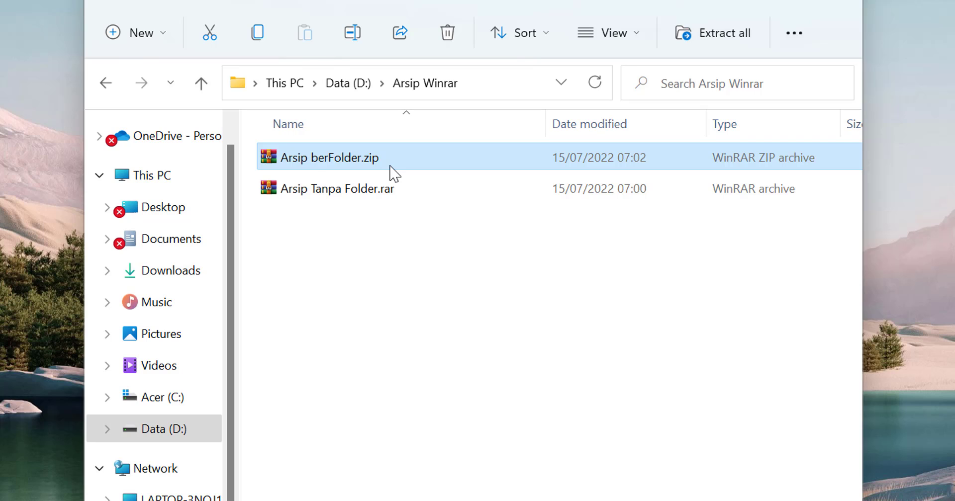
right_click(390, 166)
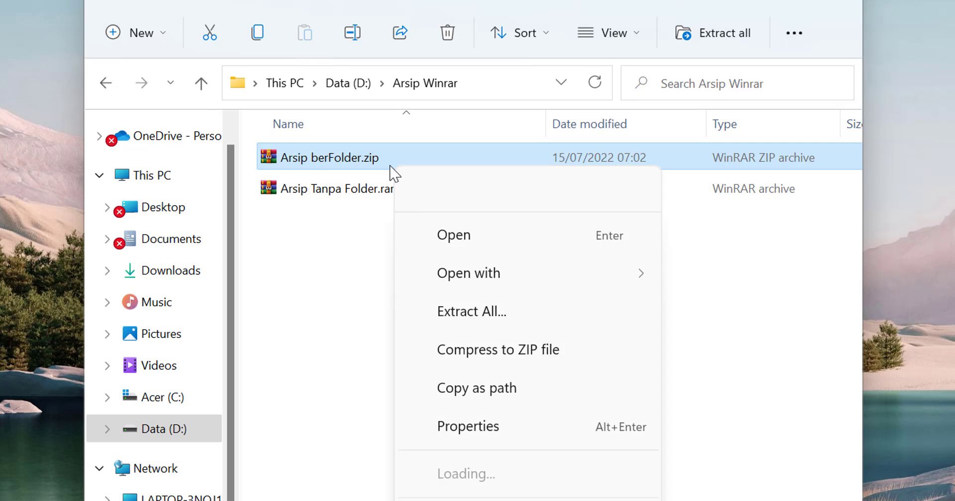
mouse_move(499, 442)
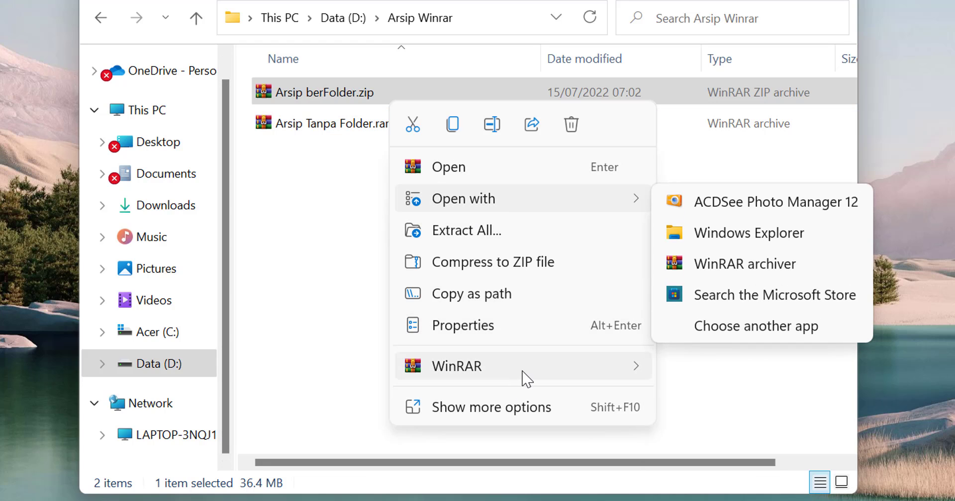
mouse_move(520, 378)
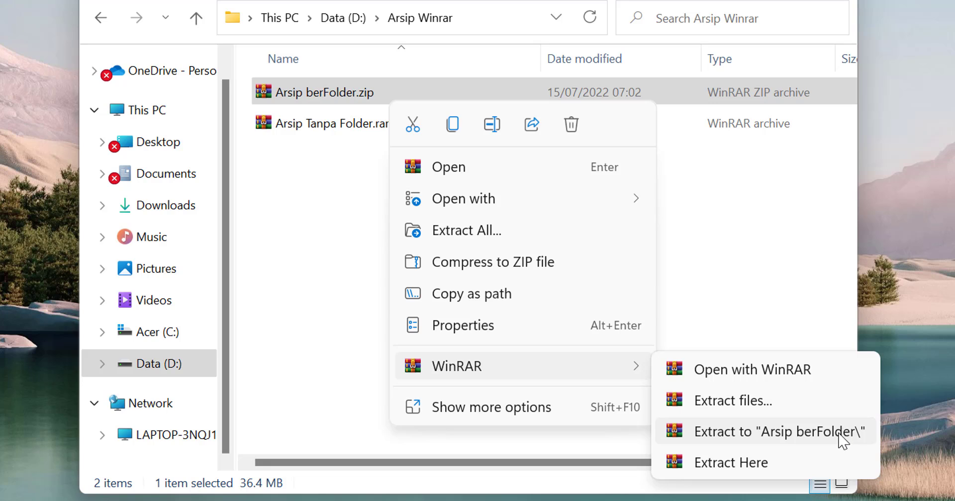
click(839, 434)
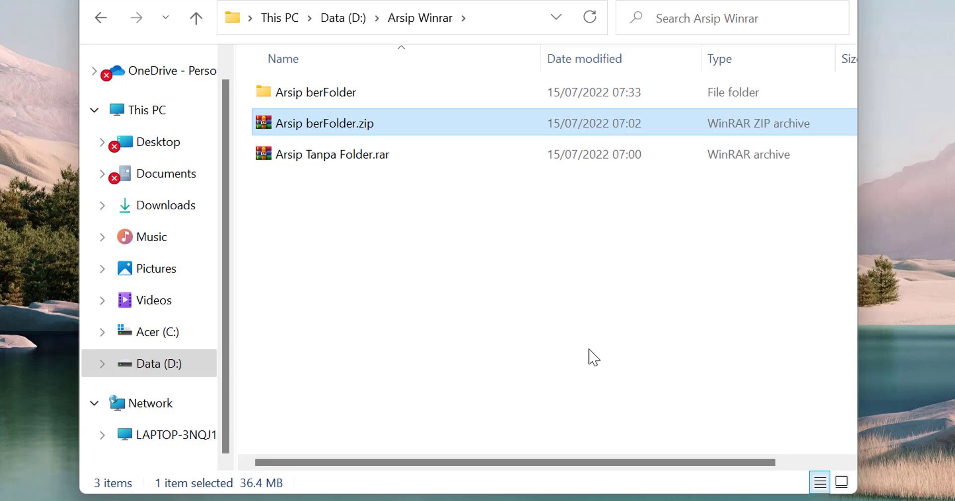
Step: Examine the files in Folder Penting inside the extracted Arsip berFolder, and move Arsip berFolder to the Recycle Bin
double_click(362, 106)
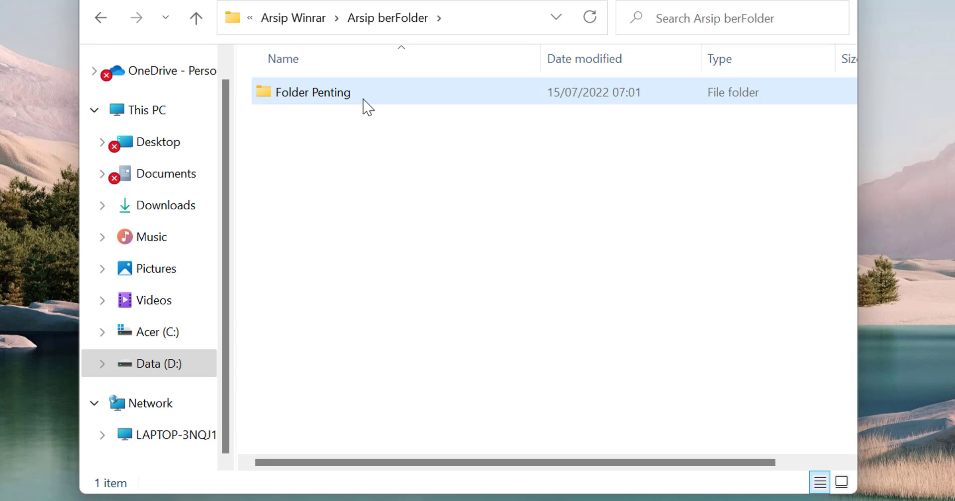
click(363, 99)
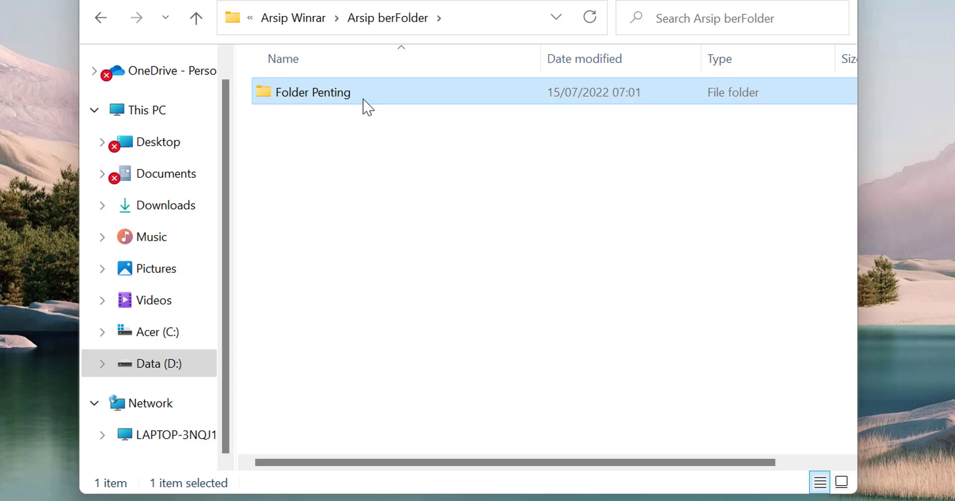
double_click(368, 107)
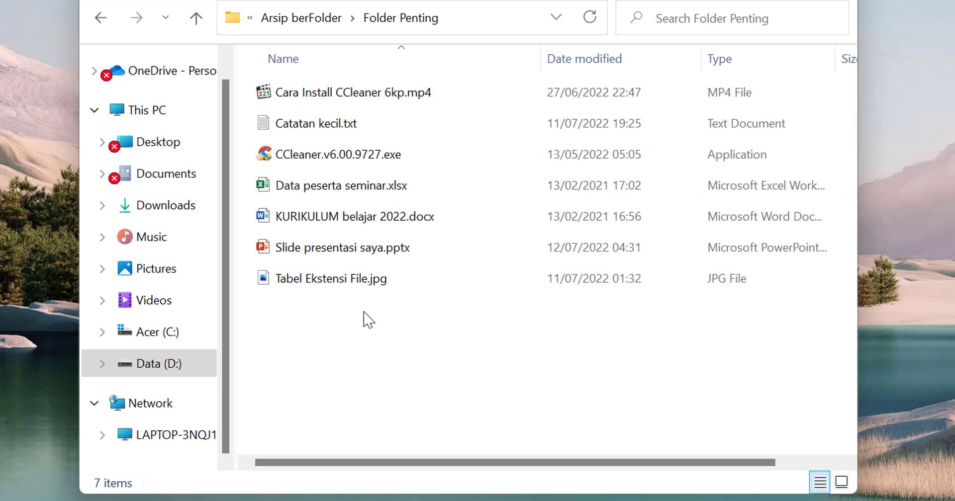
click(322, 24)
key(Delete)
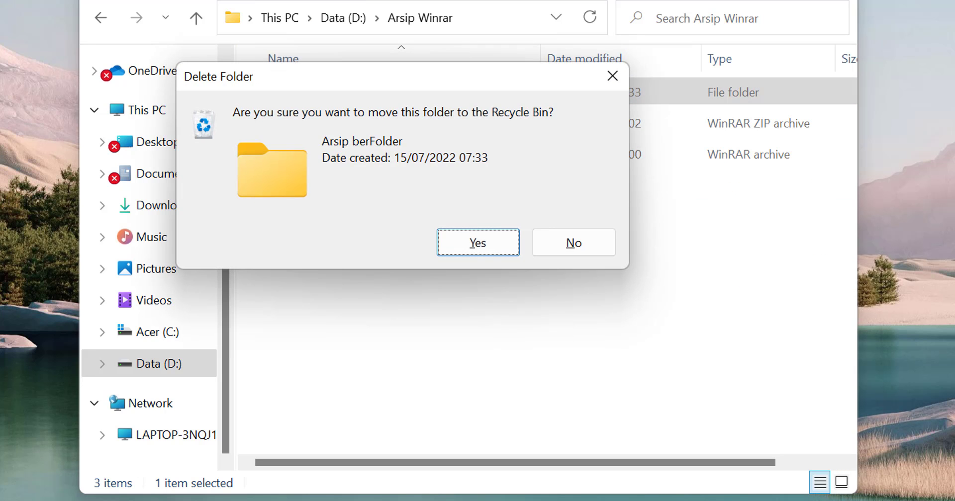
click(475, 249)
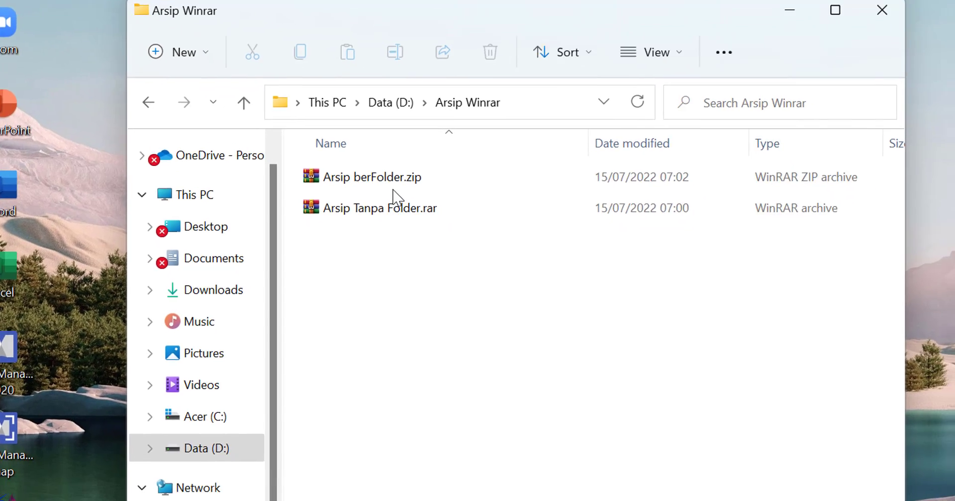
Step: Extract Arsip berFolder.zip with WinRAR directly into the current Arsip Winrar folder
click(393, 188)
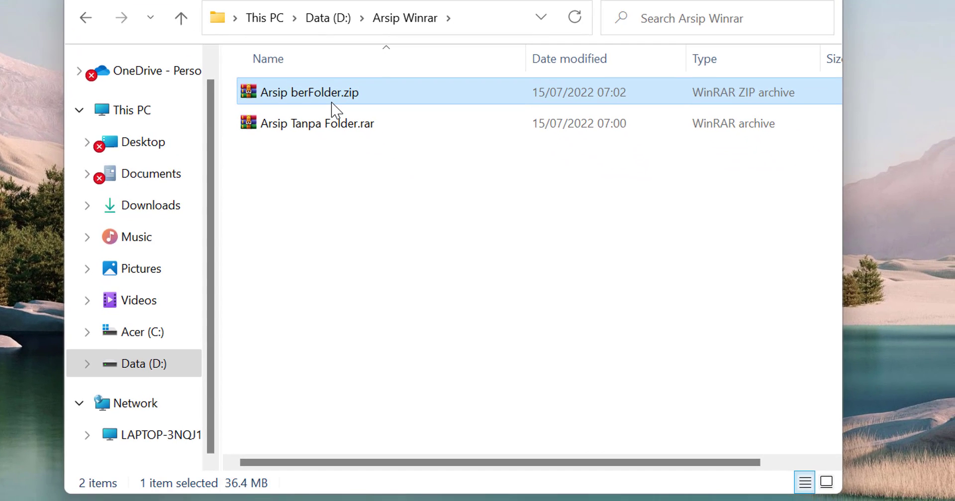
right_click(333, 104)
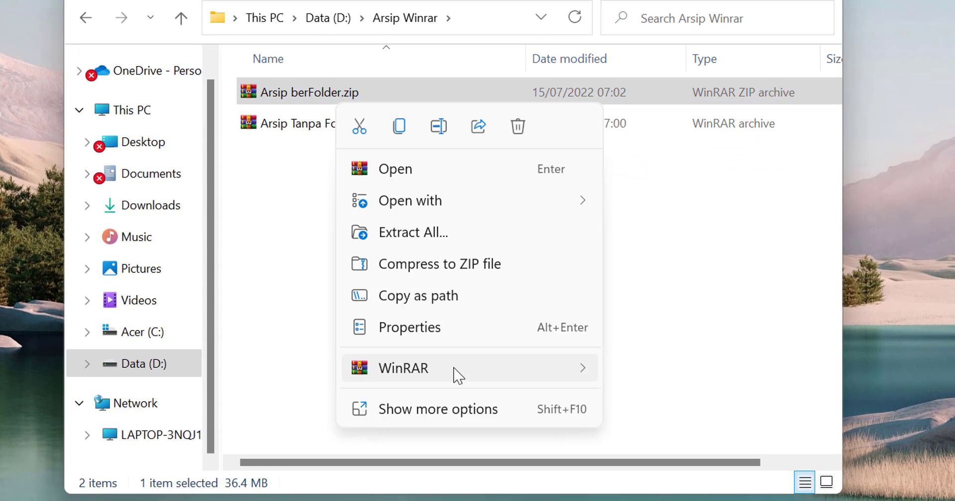
mouse_move(453, 374)
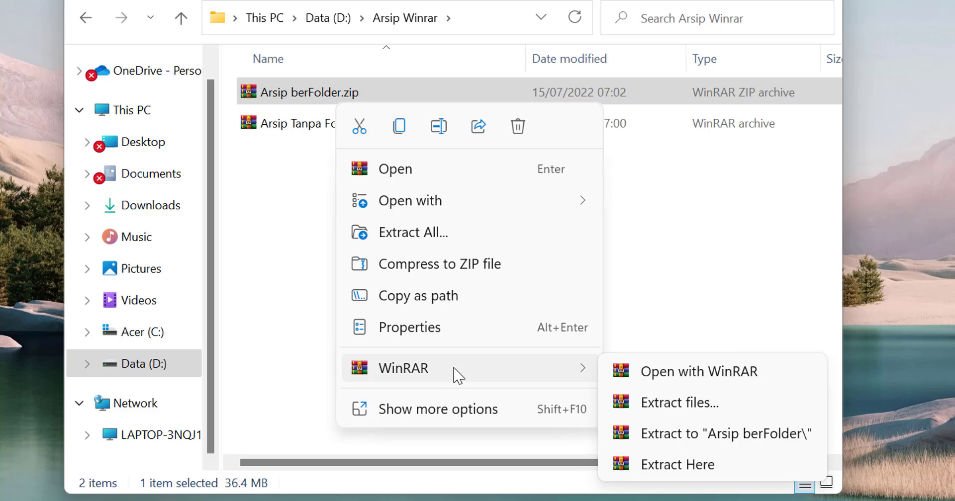
click(705, 475)
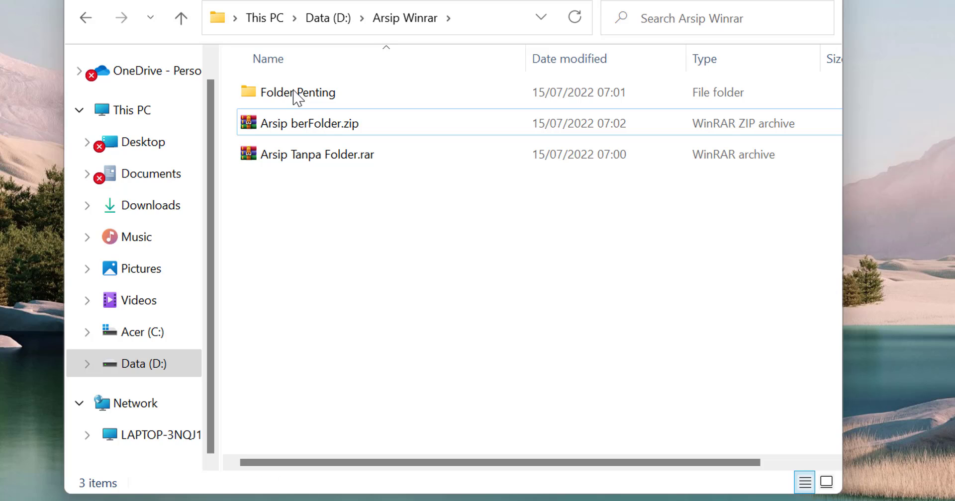
Step: Examine the files in the extracted Folder Penting, and move that folder from Arsip Winrar to the Recycle Bin
click(298, 98)
double_click(297, 95)
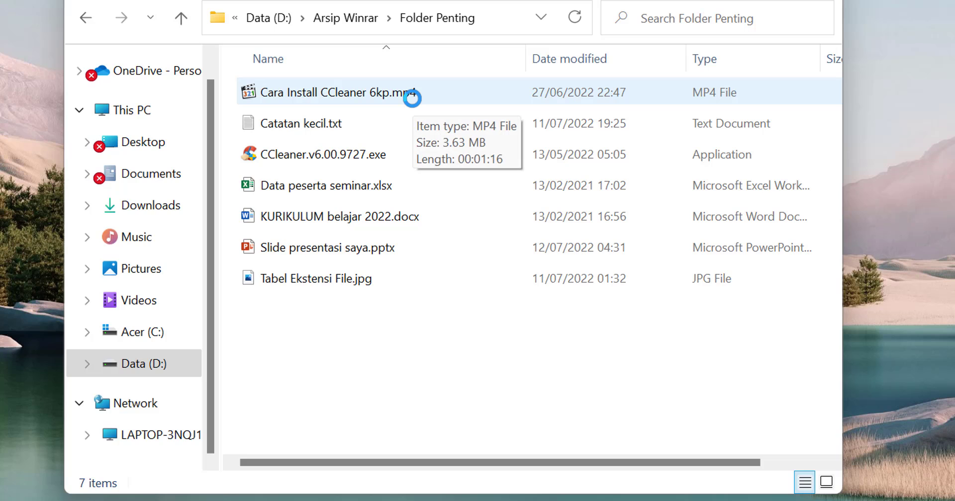
click(344, 20)
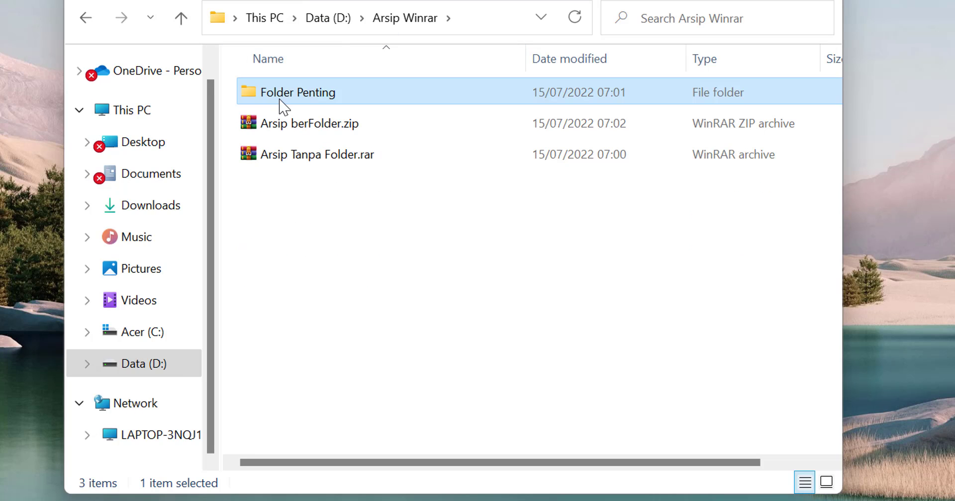
key(Delete)
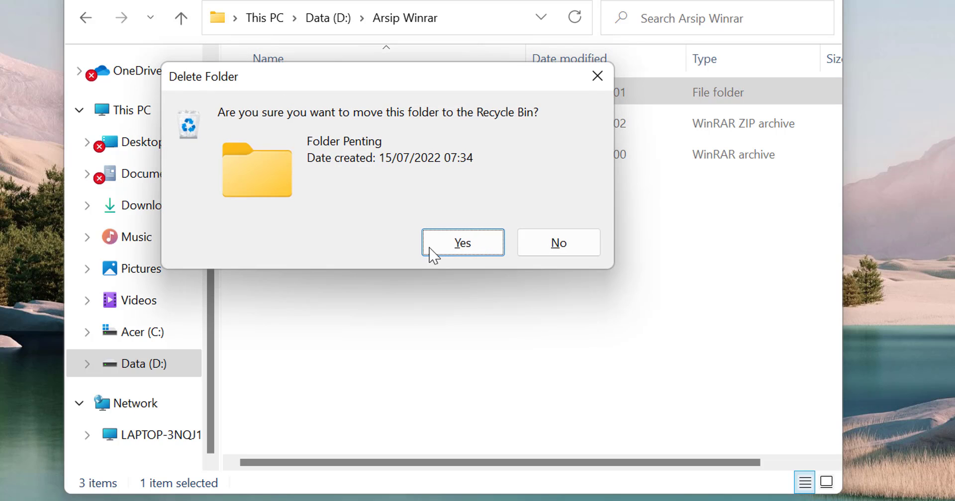
click(449, 245)
Step: Open Arsip Tanpa Folder.rar to check how its files are stored, and close the archive again
click(333, 131)
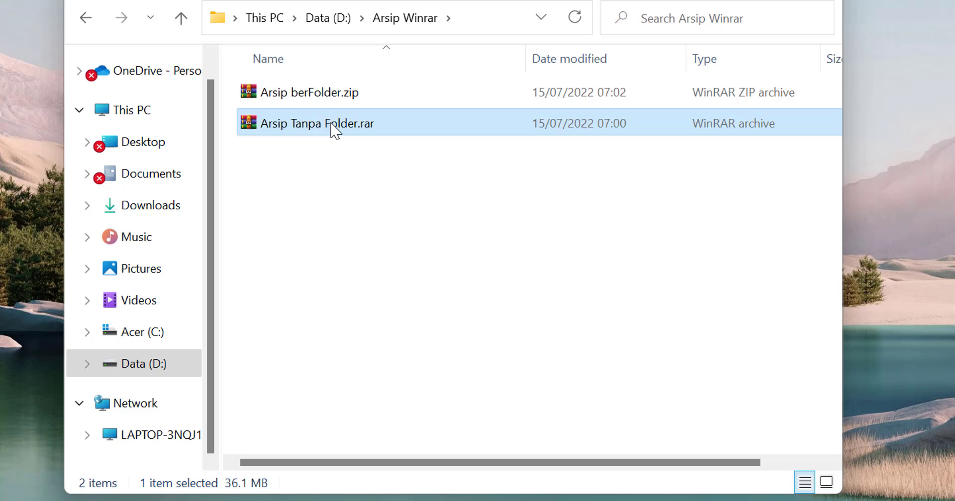
double_click(331, 126)
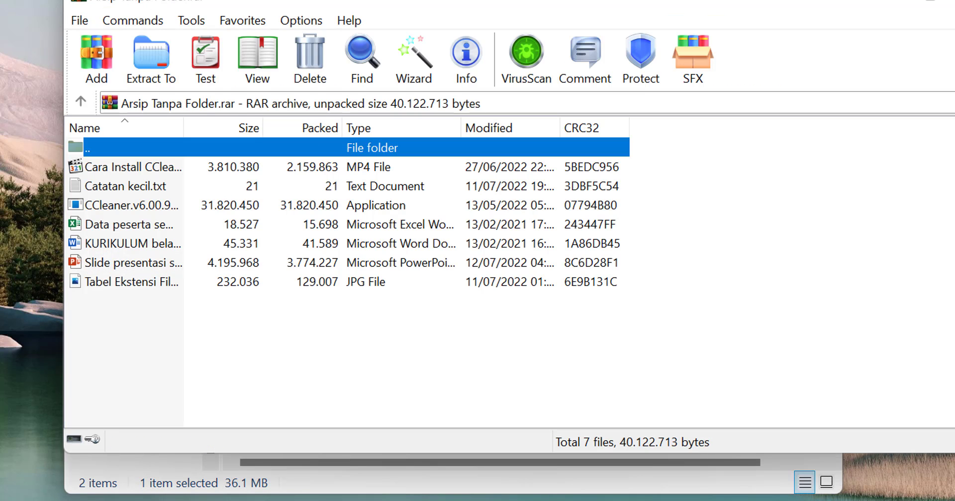
key(Escape)
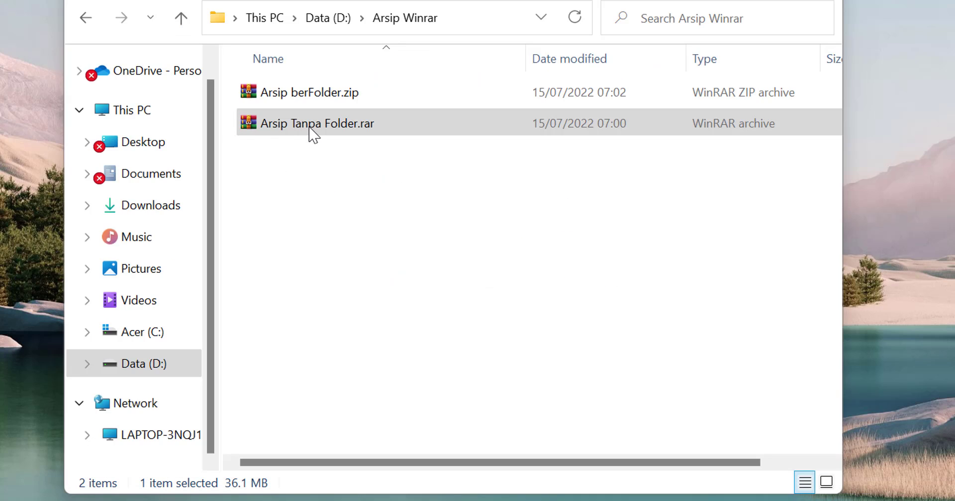
Step: Extract Arsip Tanpa Folder.rar with WinRAR directly into the current Arsip Winrar folder
right_click(315, 130)
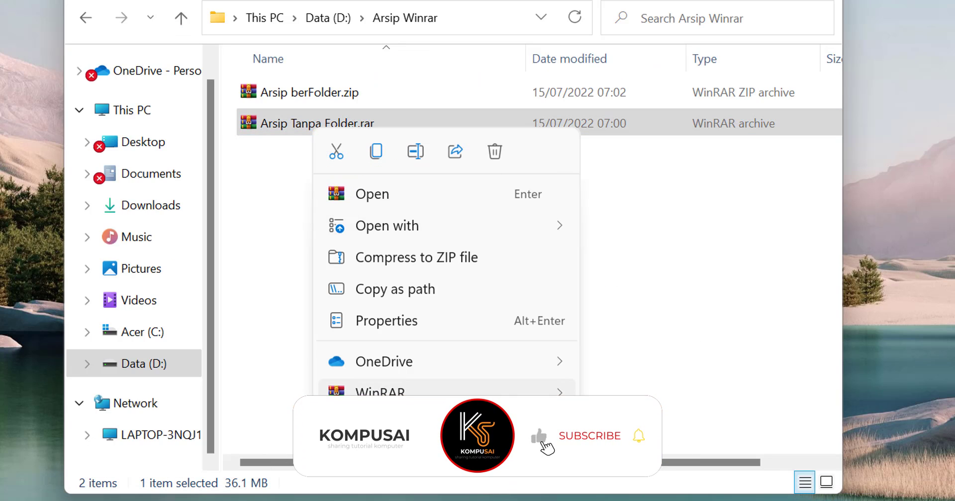
mouse_move(378, 393)
click(689, 395)
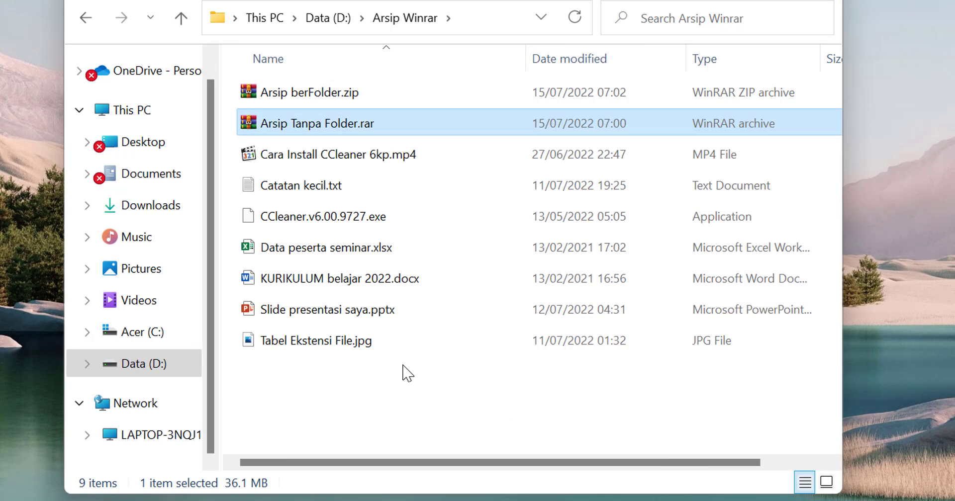
Step: Move the seven files extracted from Arsip Tanpa Folder.rar out of the Arsip Winrar folder to the Recycle Bin
drag(373, 420, 373, 222)
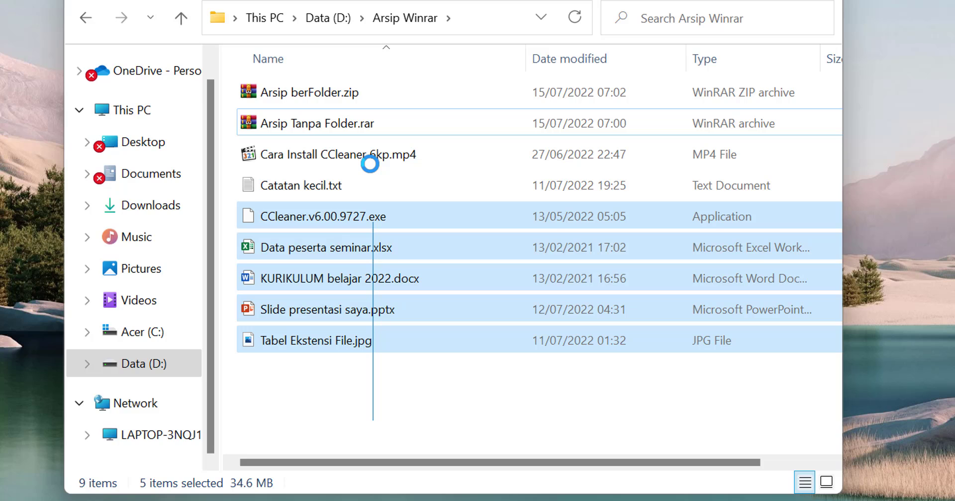
drag(370, 163, 347, 419)
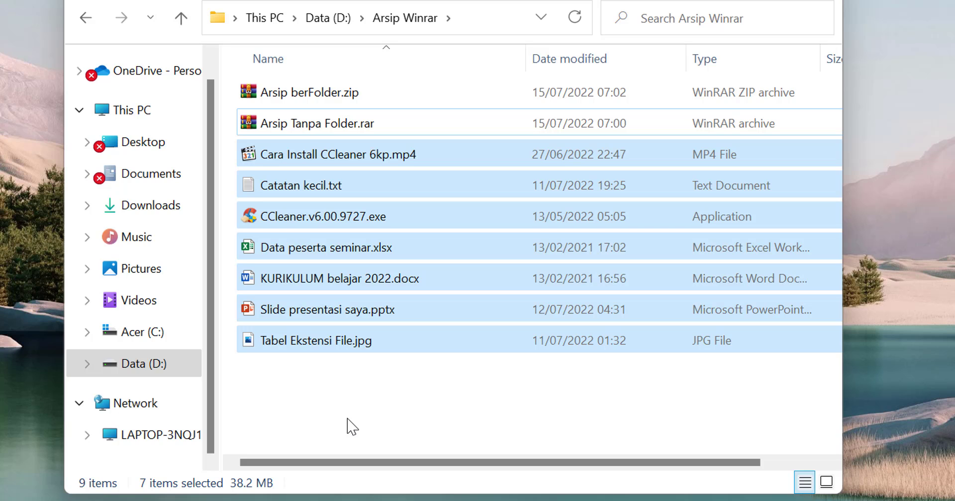
key(Delete)
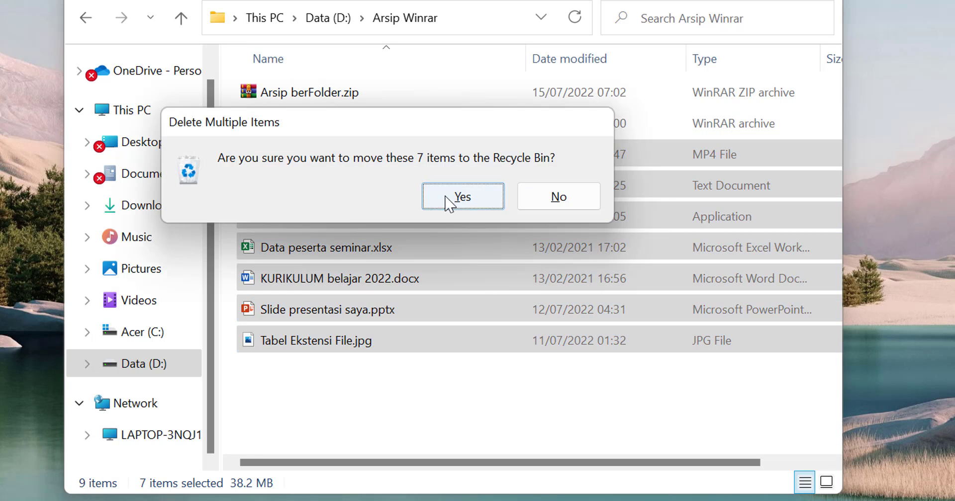
click(448, 199)
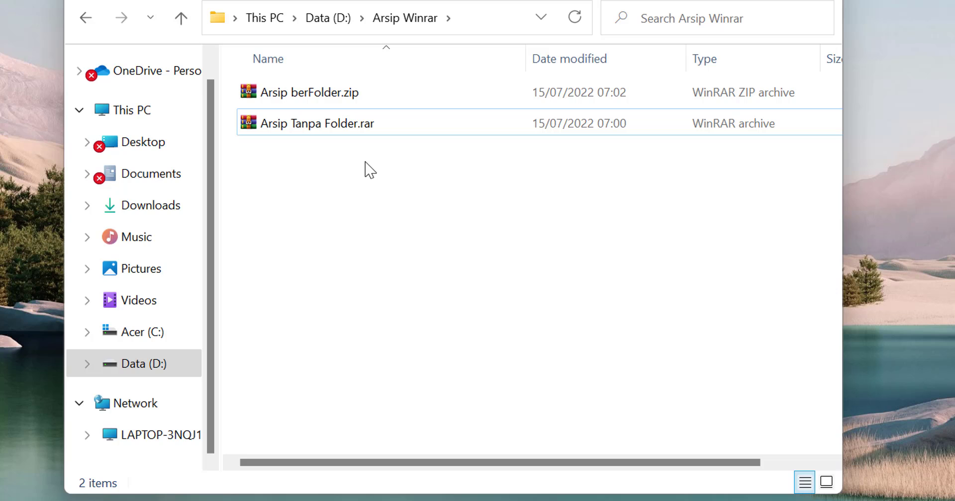
Step: Open Arsip Tanpa Folder.rar and select only Catatan kecil.txt and Tabel Ekstensi File.jpg inside it
click(304, 131)
double_click(304, 131)
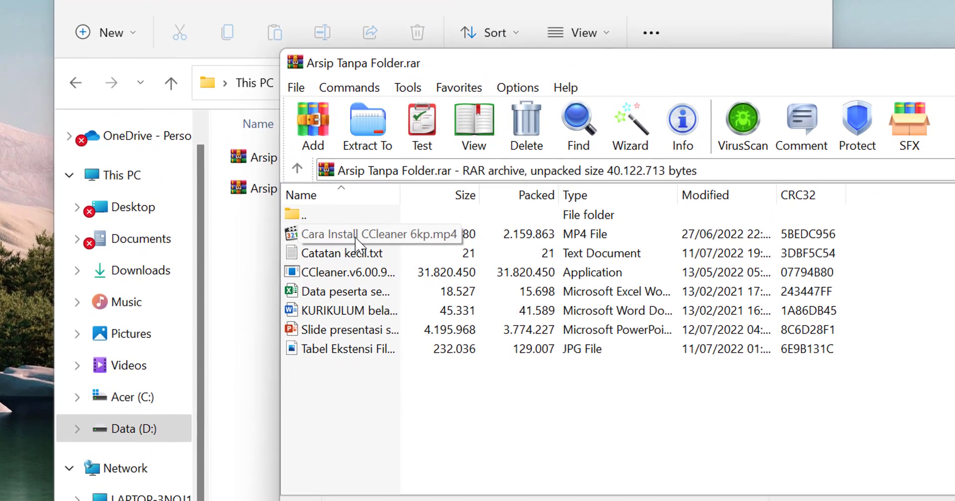
click(355, 240)
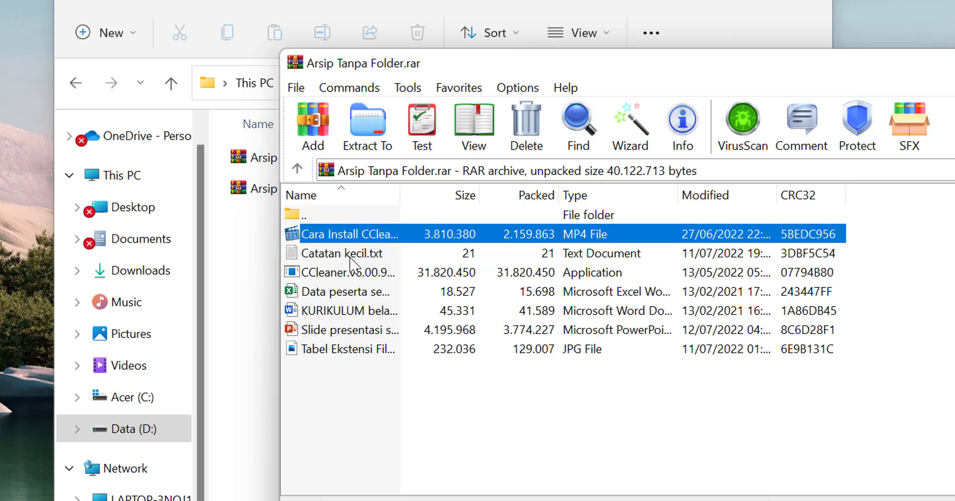
click(353, 254)
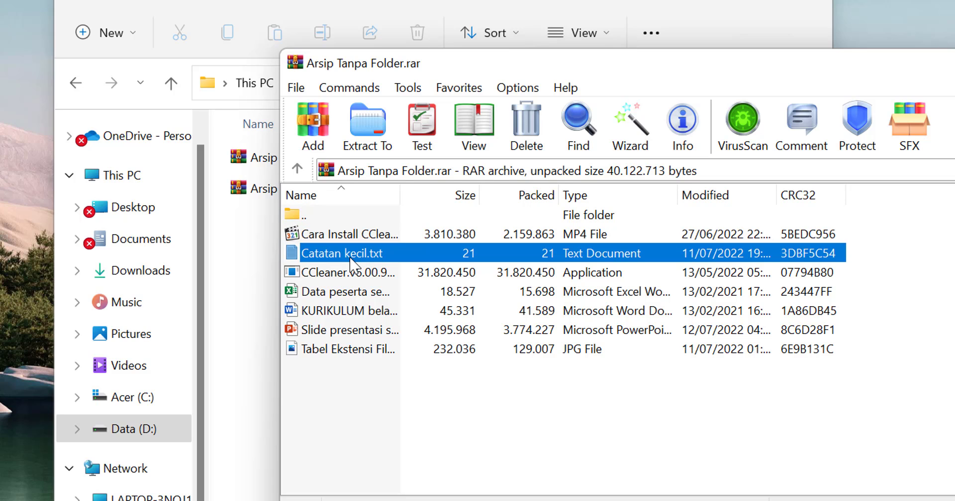
ctrl+click(347, 350)
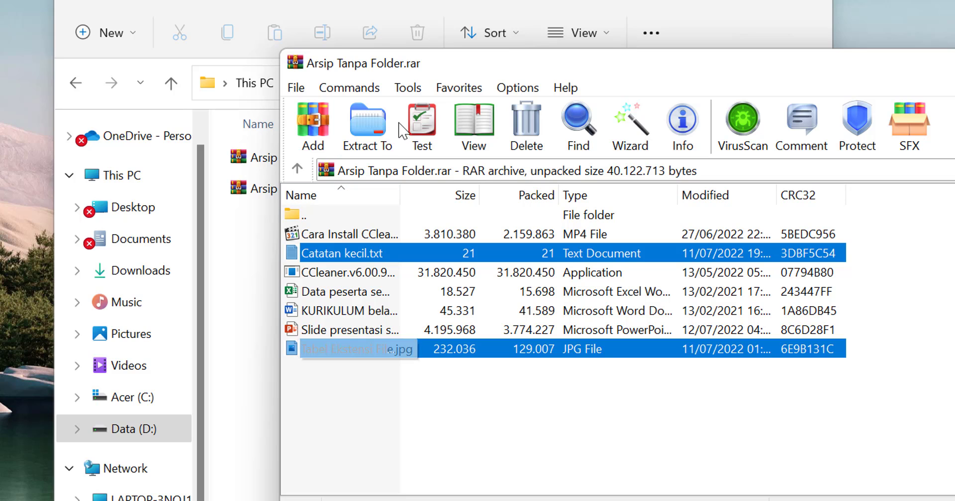
Step: Extract the two selected files with the destination path shortened to D:\Arsip Winrar\
click(368, 141)
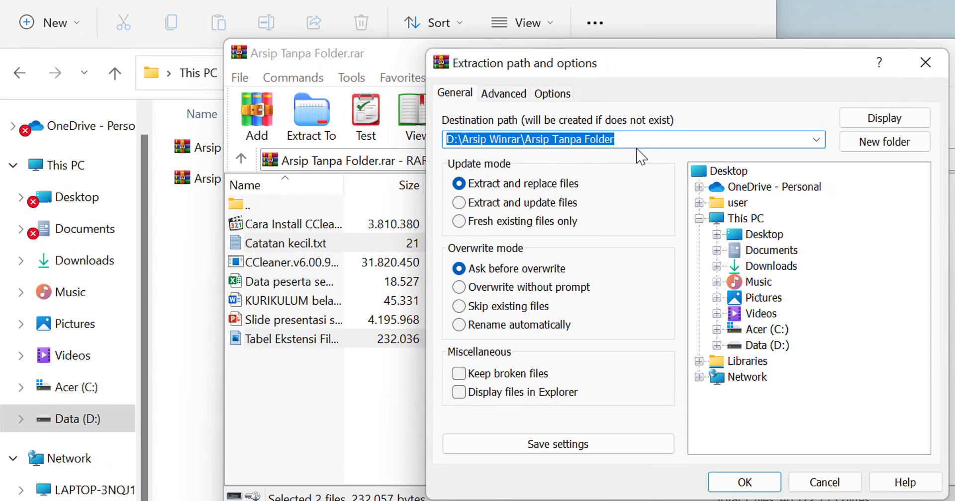
click(633, 142)
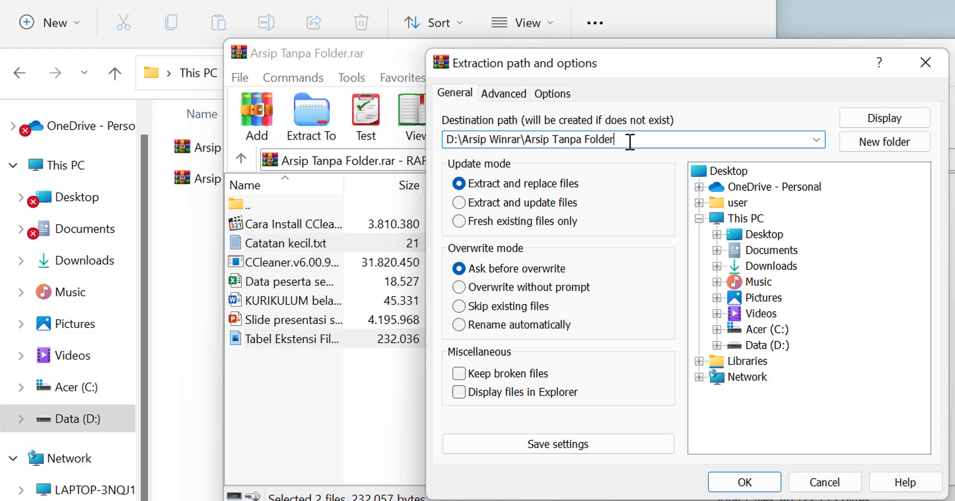
drag(630, 141, 563, 145)
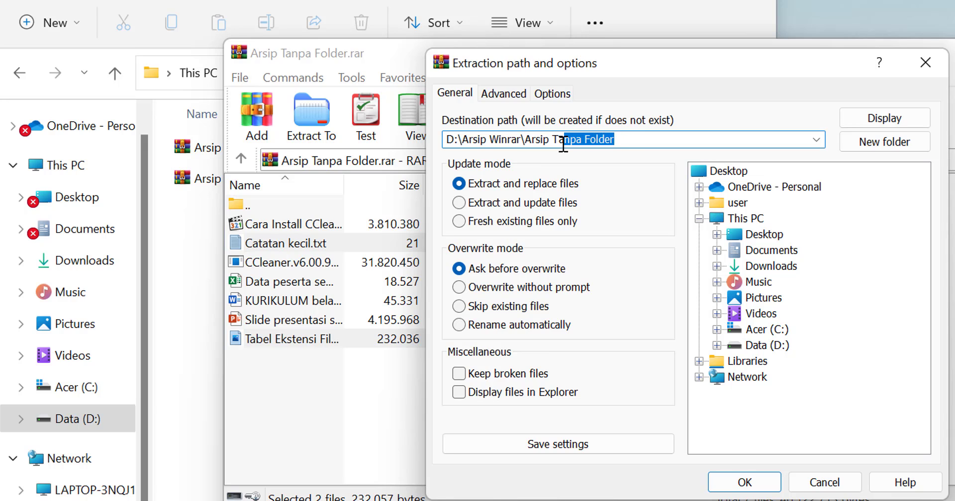
click(620, 142)
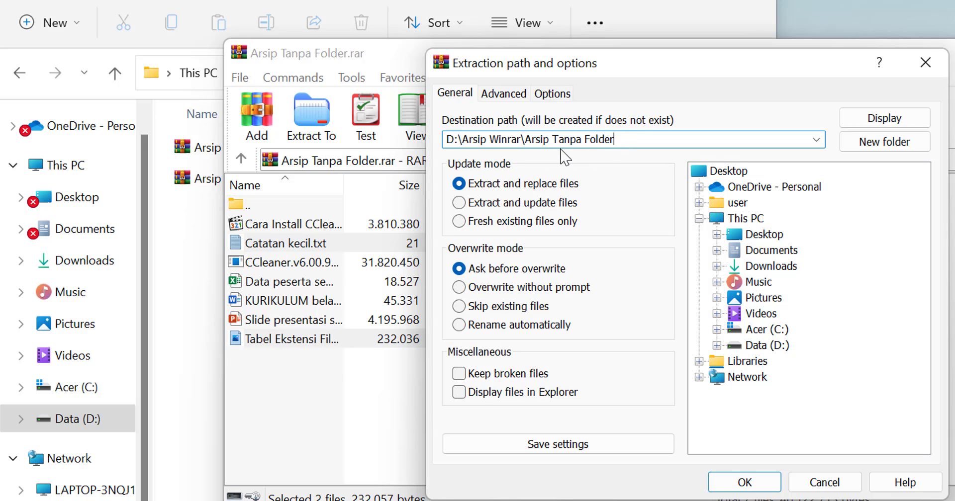
drag(616, 139, 528, 139)
key(BackSpace)
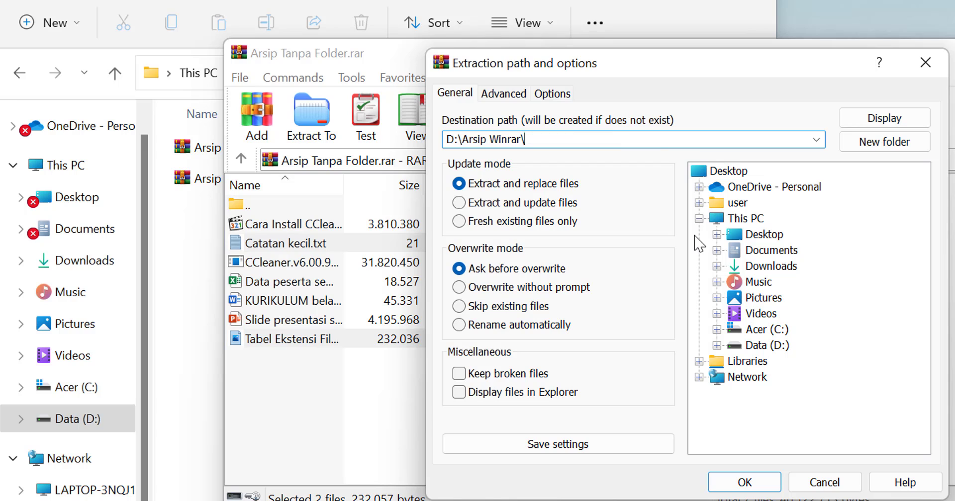
click(122, 7)
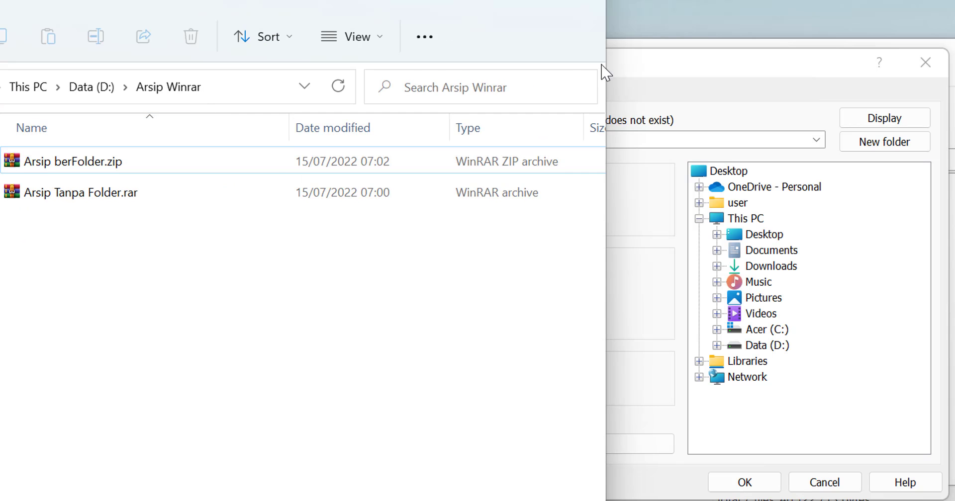
click(641, 70)
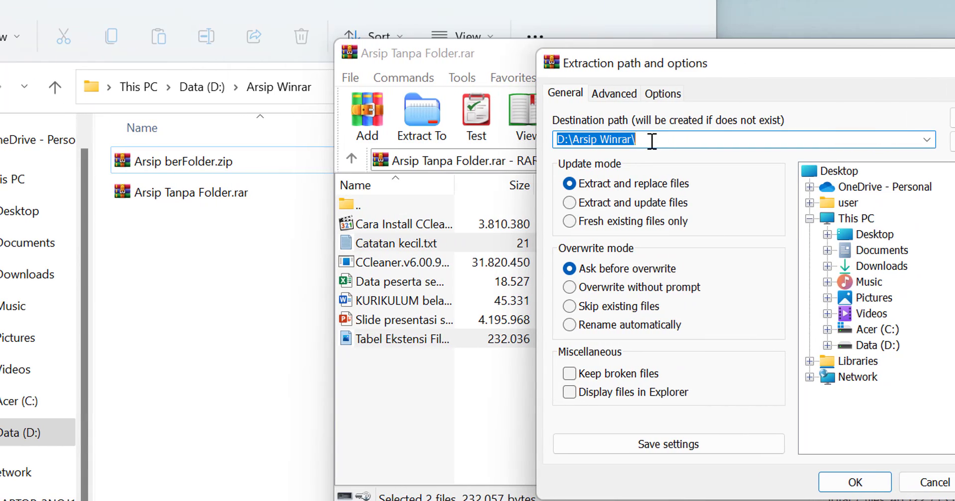
click(642, 140)
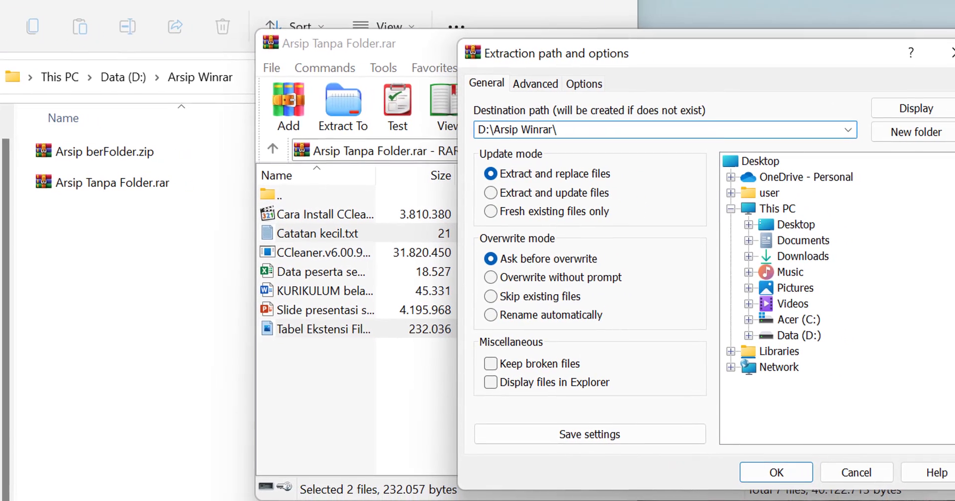
click(776, 473)
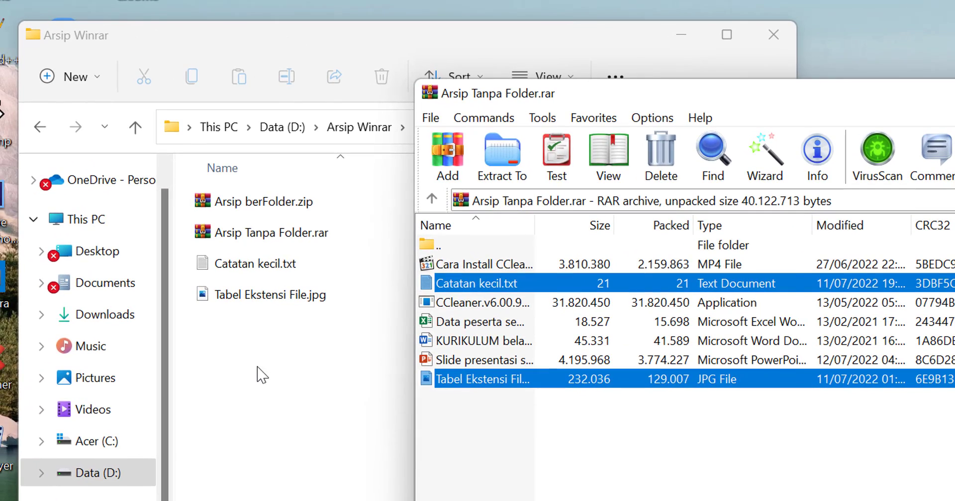
Step: Move the extracted Catatan kecil.txt and Tabel Ekstensi File.jpg from the Arsip Winrar folder to the Recycle Bin
drag(257, 366, 259, 241)
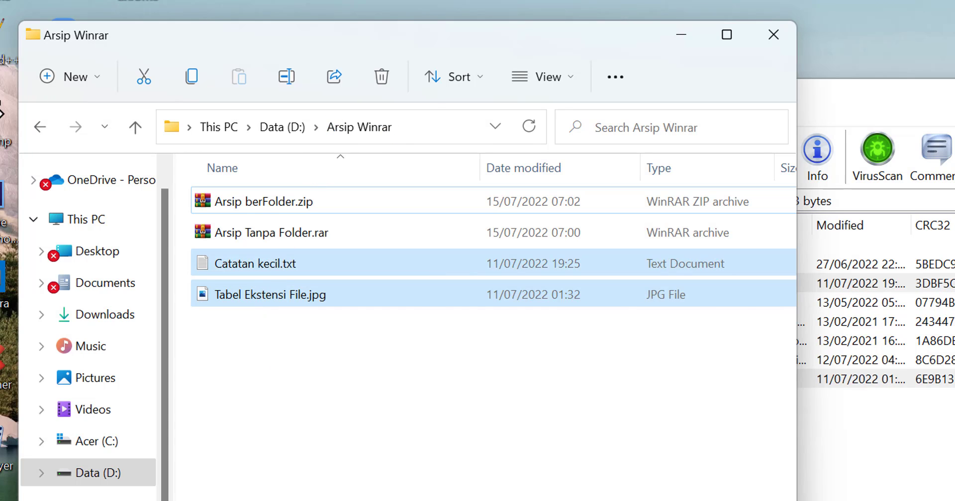
click(868, 101)
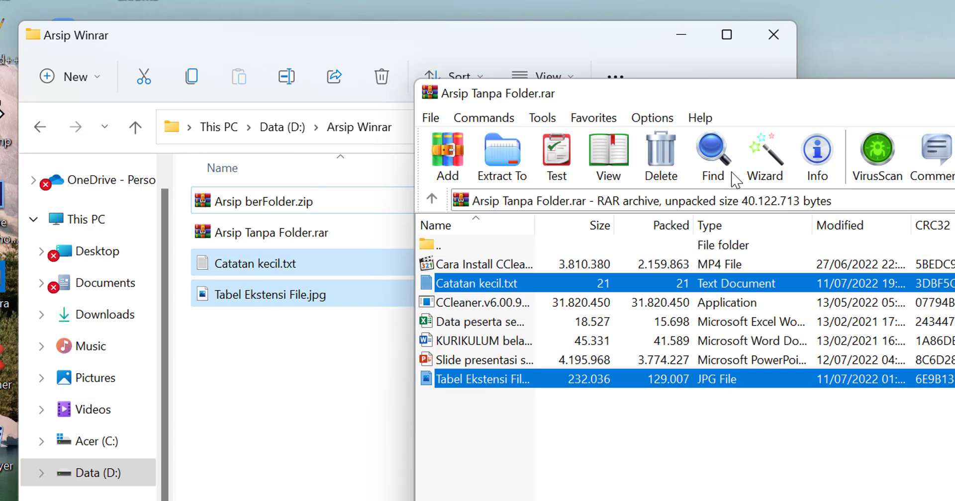
click(569, 490)
click(294, 384)
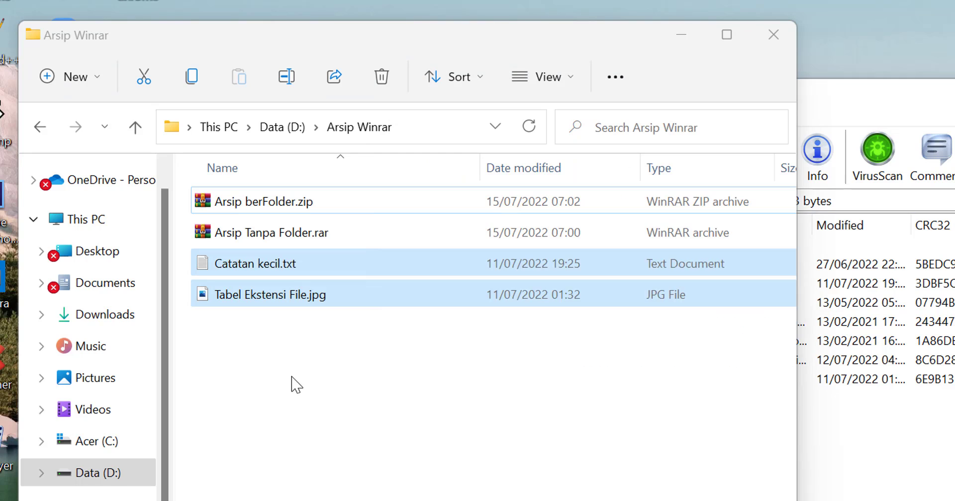
click(280, 376)
drag(280, 377, 277, 266)
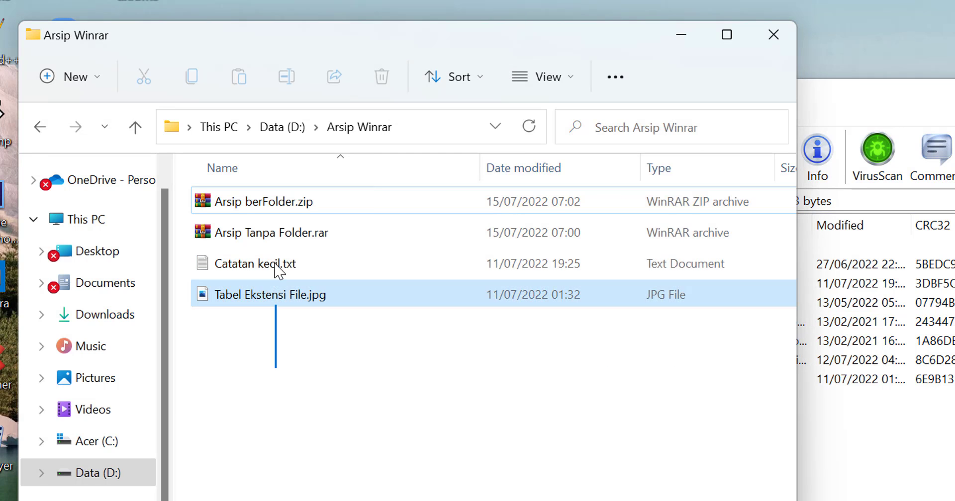
key(Delete)
click(597, 297)
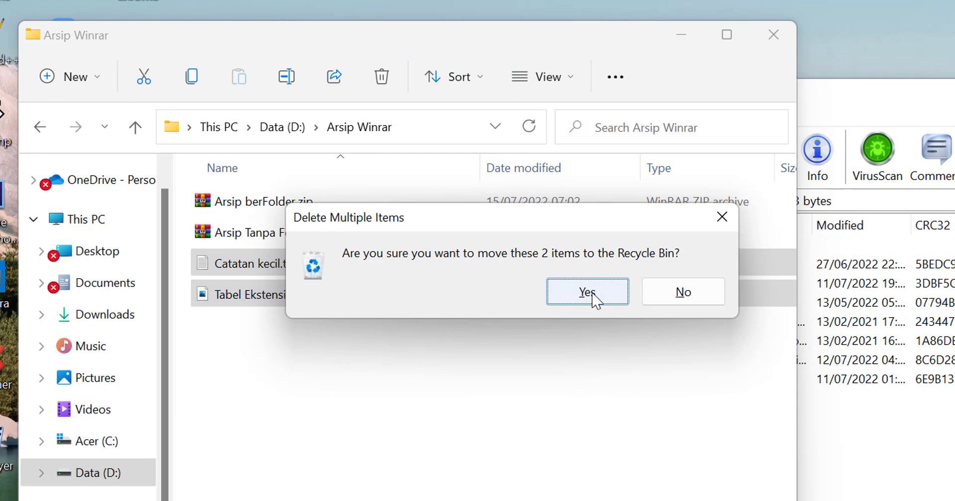
Step: Extract only Catatan kecil.txt and Tabel Ekstensi File.jpg from the open archive directly into the Arsip Winrar folder window, bypassing the extraction options
click(850, 100)
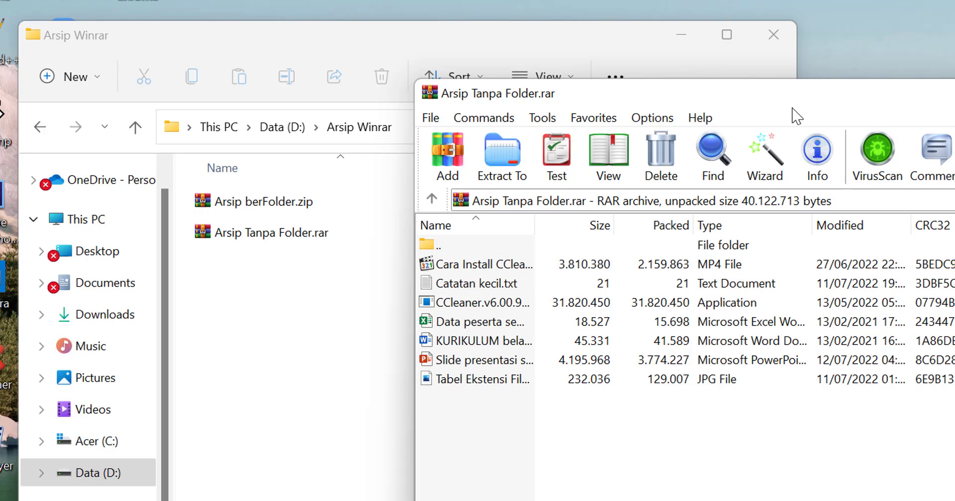
drag(766, 104, 860, 92)
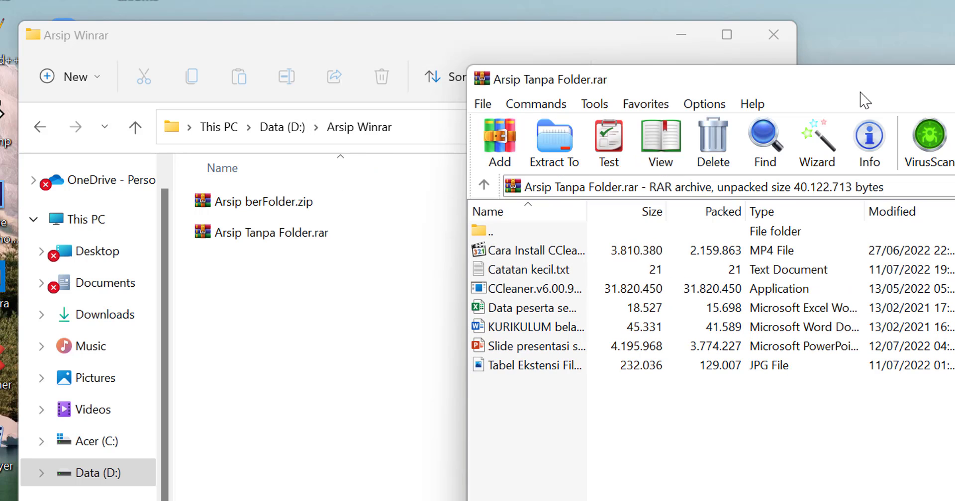
click(536, 271)
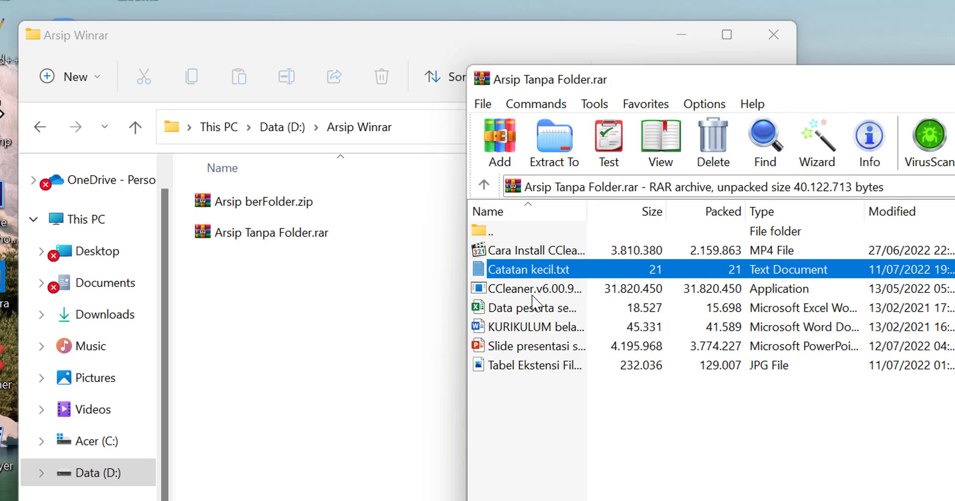
ctrl+click(527, 374)
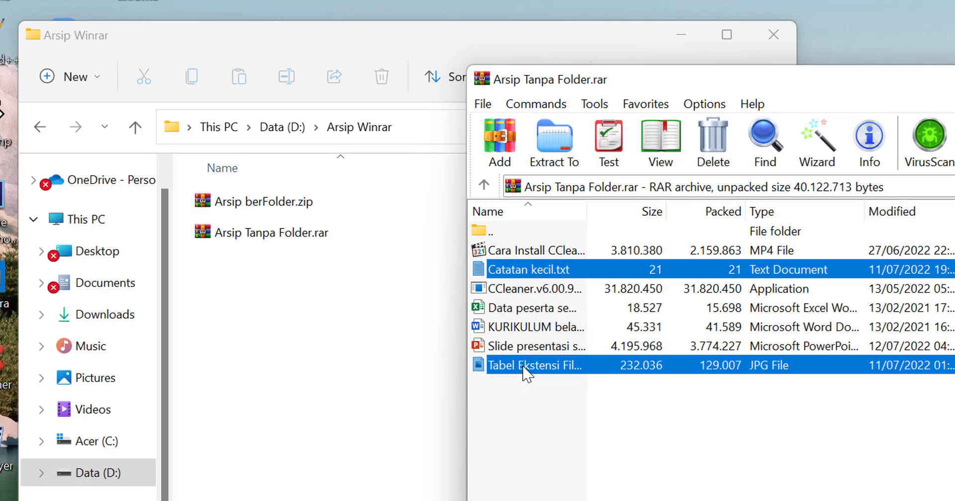
drag(525, 374, 291, 308)
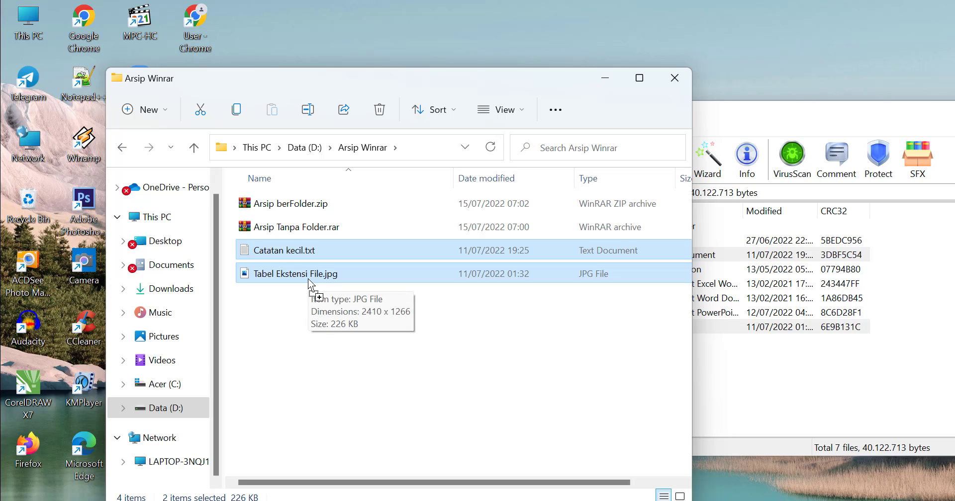
click(306, 336)
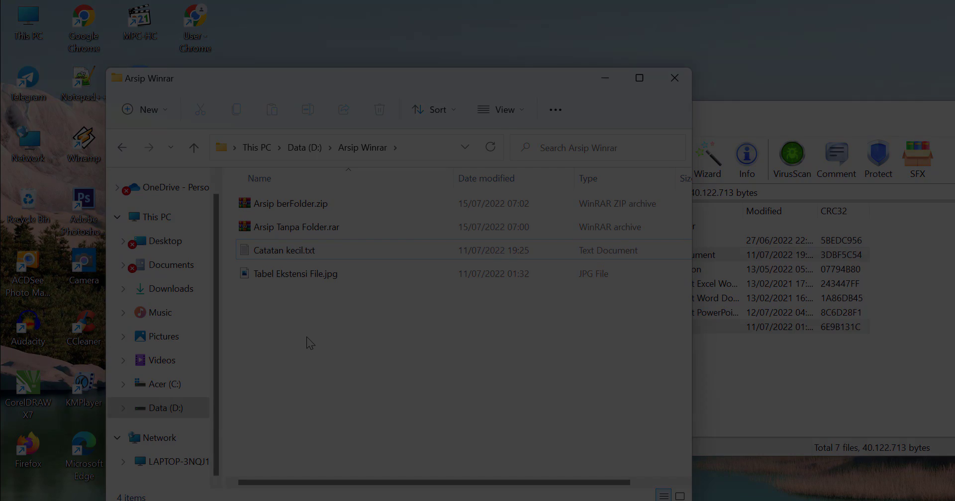